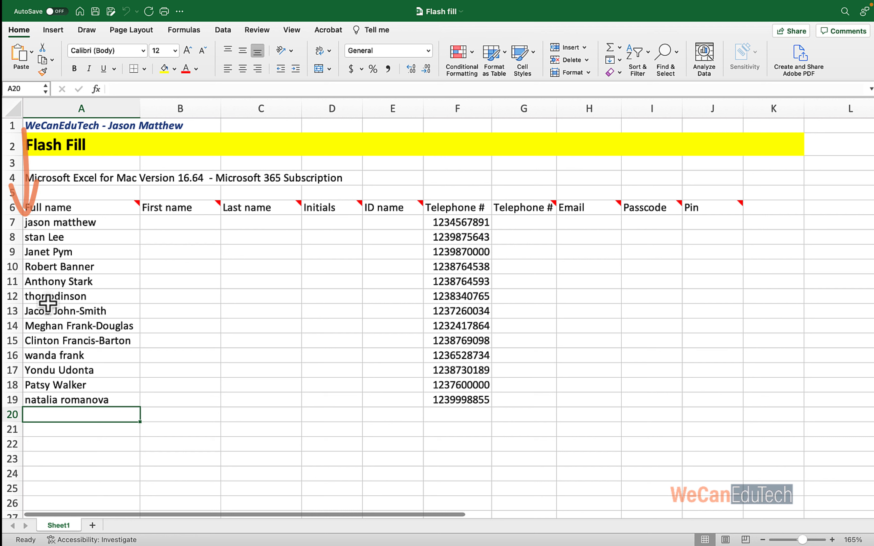
Bold the row 6 headers, First name through Pin, then deselect the row.
{"action": "left_click", "coordinate": [51, 354]}
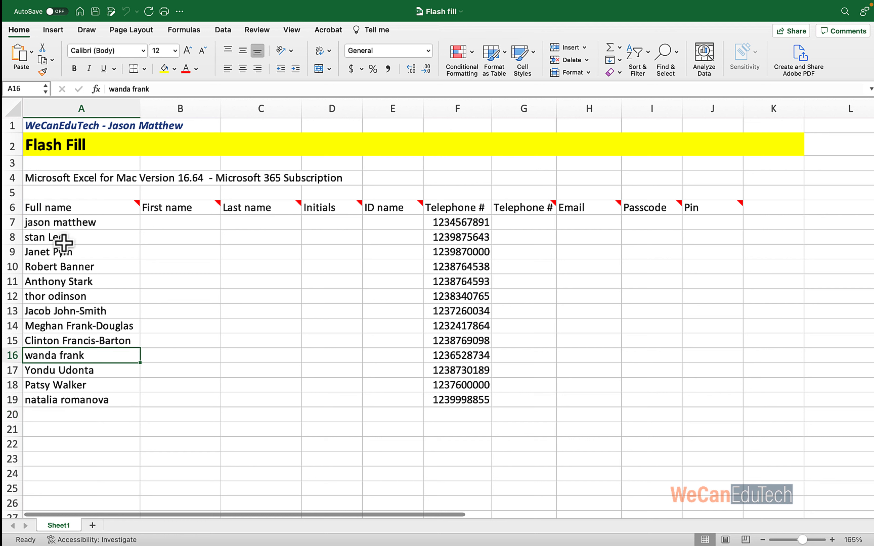
{"action": "mouse_move", "coordinate": [122, 212]}
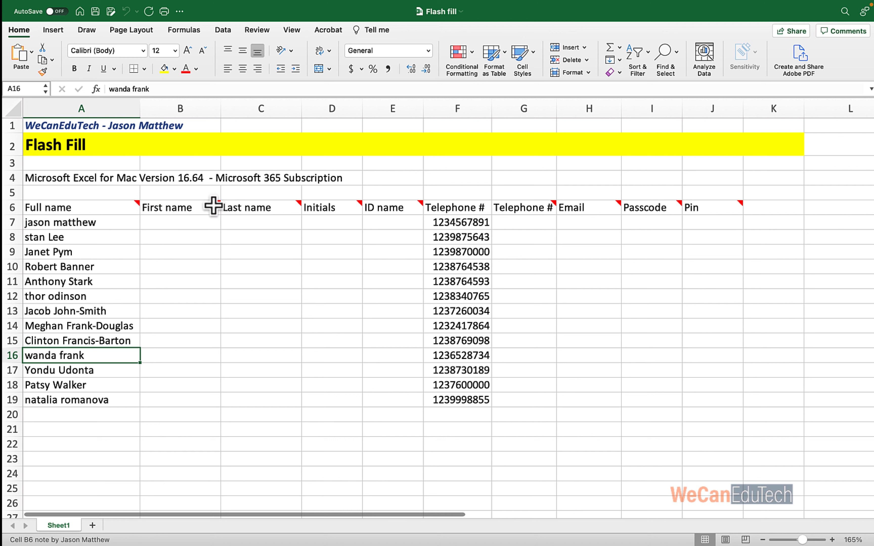
{"action": "mouse_move", "coordinate": [278, 205]}
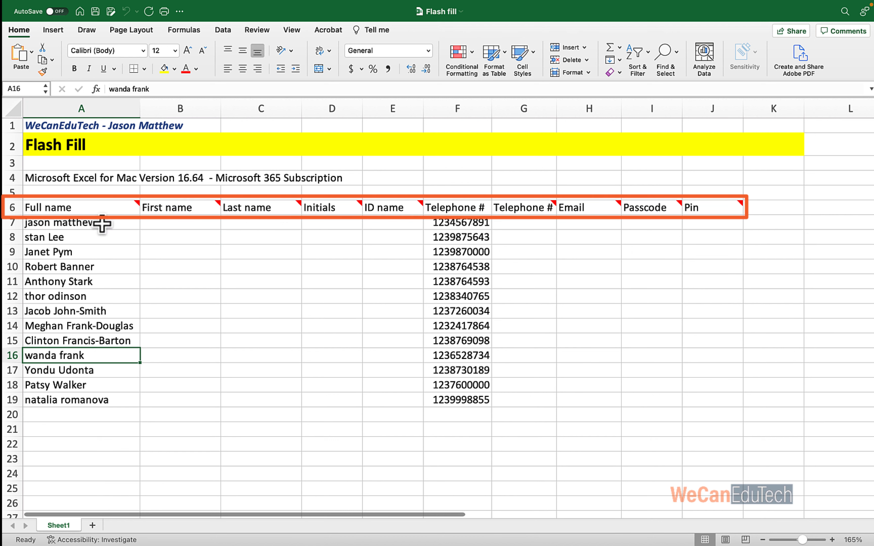
{"action": "left_click", "coordinate": [12, 209]}
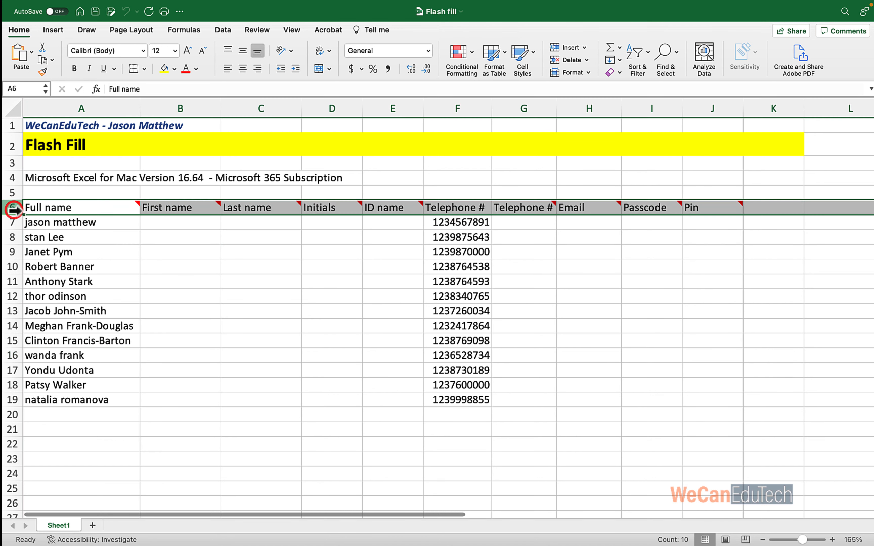
{"action": "left_click", "coordinate": [75, 69]}
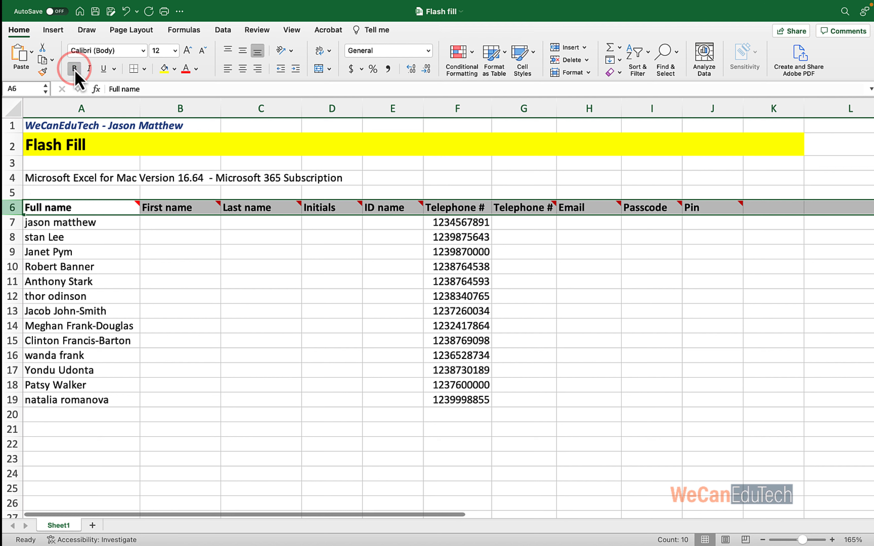
{"action": "left_click", "coordinate": [162, 247]}
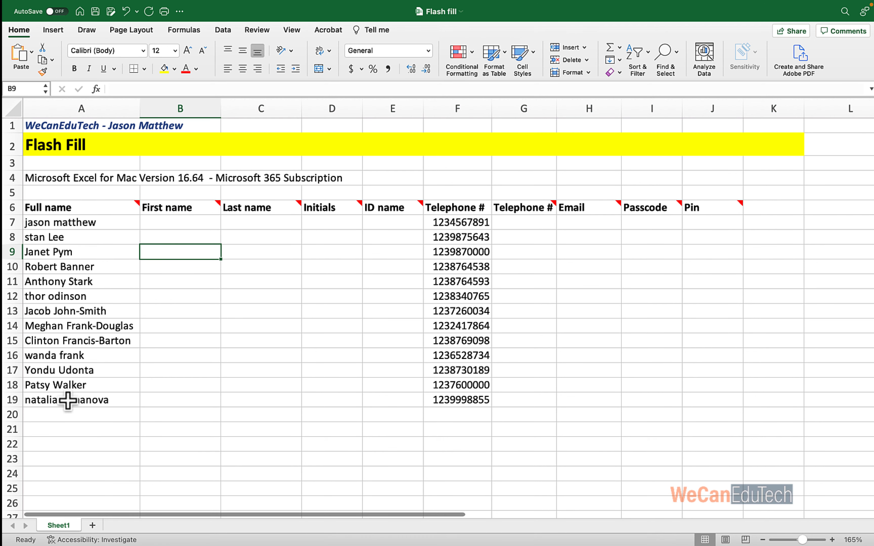
{"action": "mouse_move", "coordinate": [80, 207]}
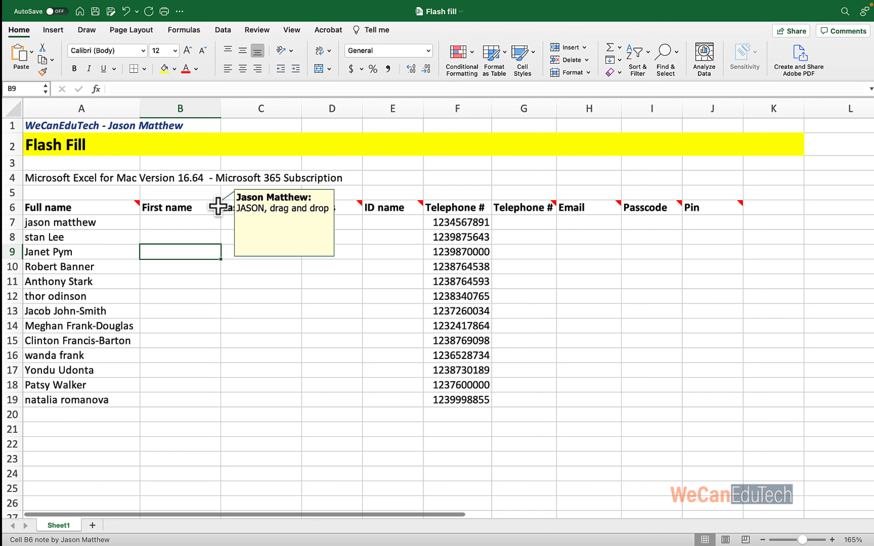
Enter the first person's first name in capitals in B7 and copy it down to B19.
{"action": "left_click", "coordinate": [173, 224]}
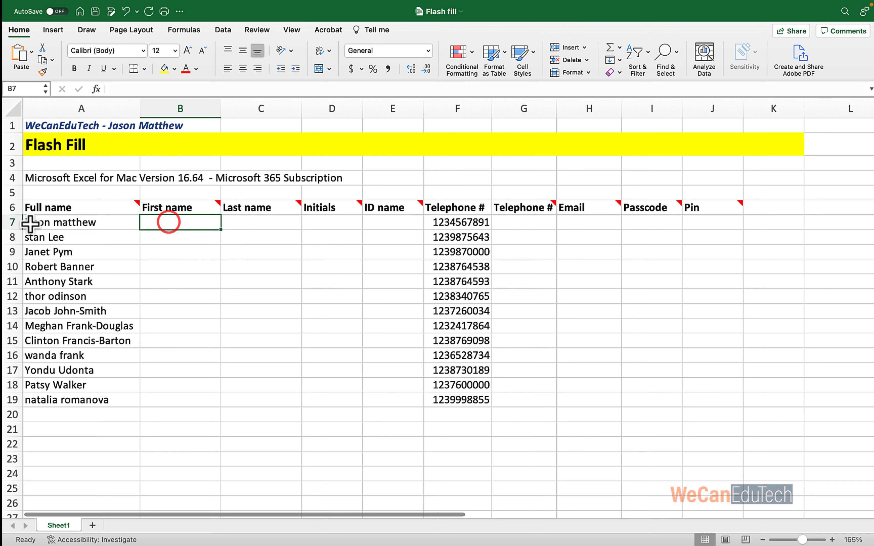
{"action": "left_click", "coordinate": [164, 221]}
{"action": "type", "text": "JASON"}
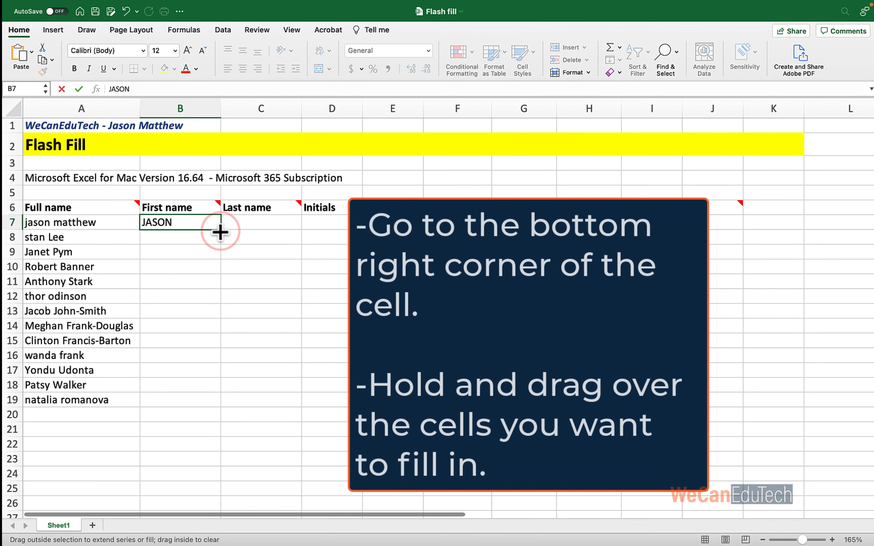
{"action": "left_click_drag", "start_coordinate": [220, 230], "coordinate": [214, 410]}
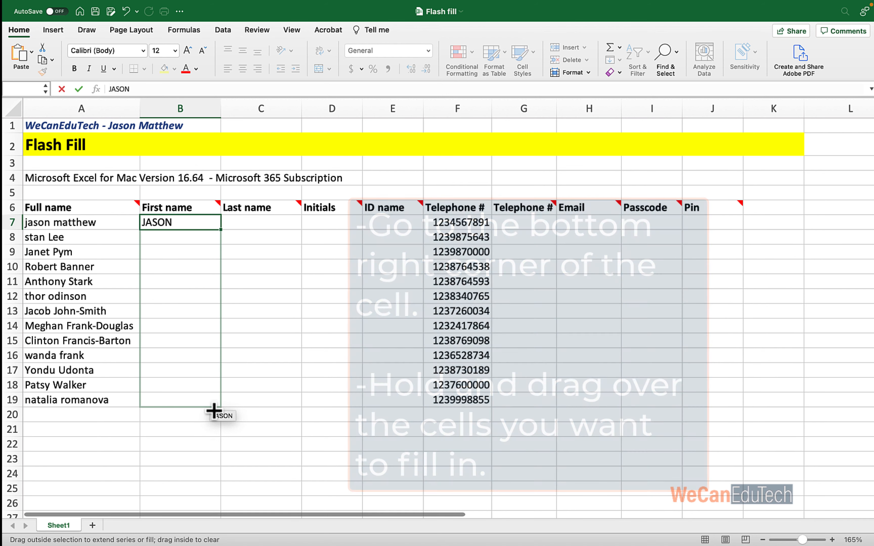
{"action": "left_click_drag", "start_coordinate": [214, 411], "coordinate": [214, 410]}
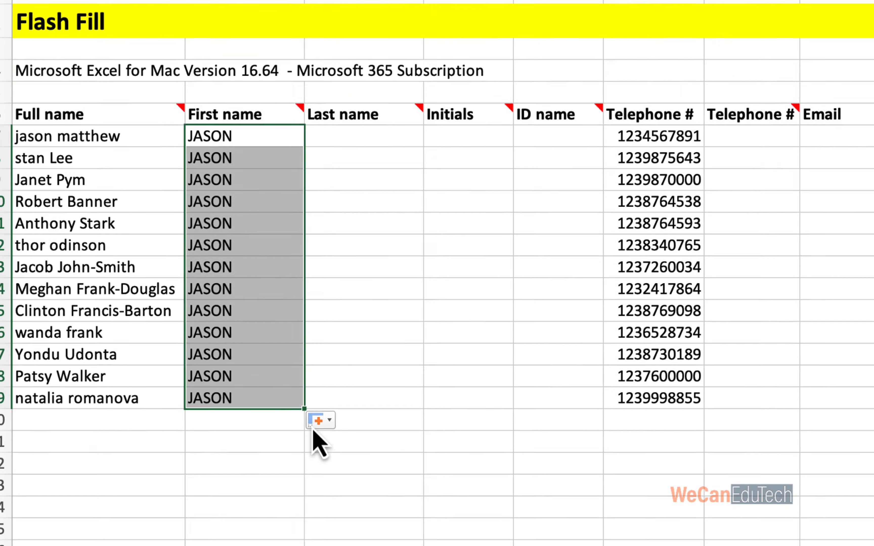
Switch the copied cells to Flash Fill so each row shows its own capitalised first name.
{"action": "left_click", "coordinate": [329, 421]}
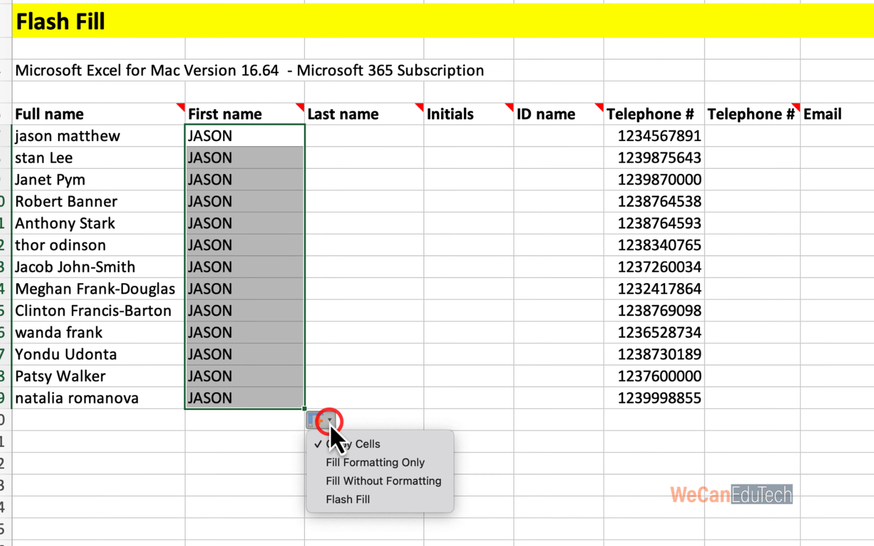
{"action": "left_click", "coordinate": [338, 500]}
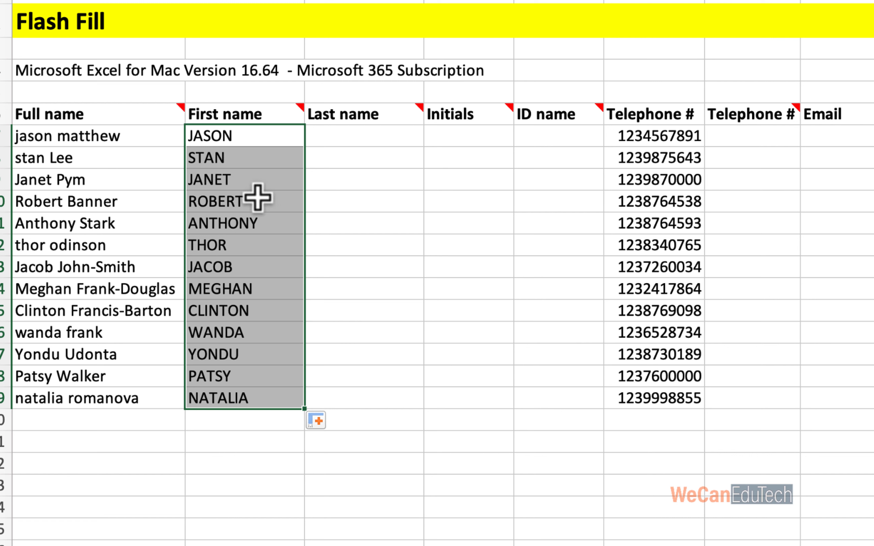
{"action": "left_click", "coordinate": [327, 419]}
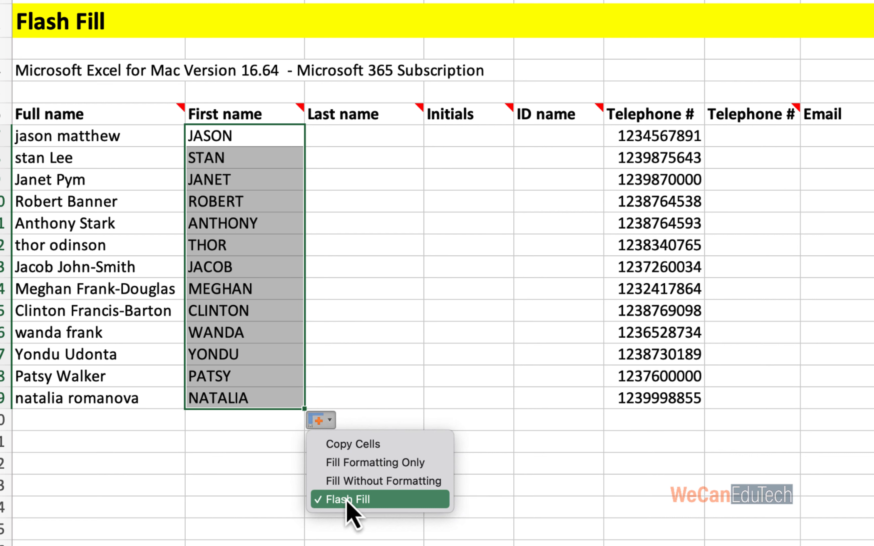
{"action": "left_click", "coordinate": [357, 130]}
{"action": "left_click", "coordinate": [353, 132]}
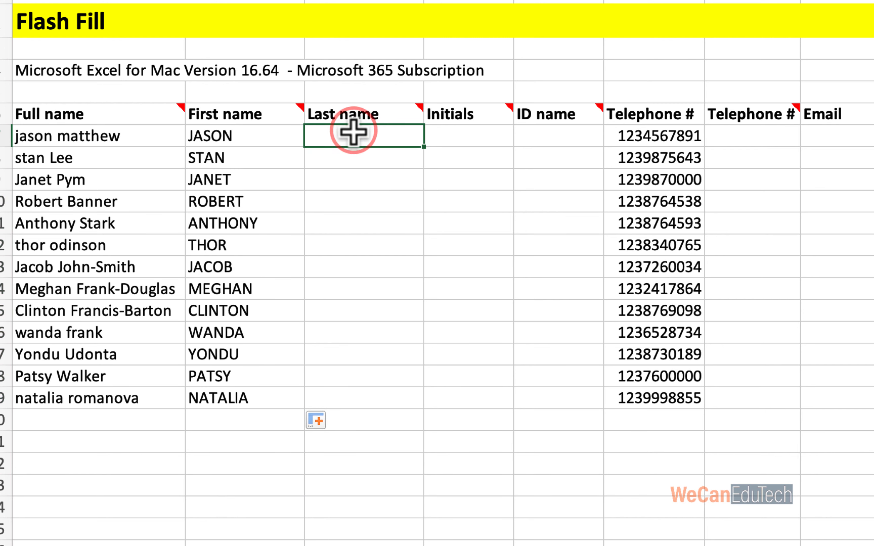
Type the first surname in C7 and Flash Fill the Last name column with Ctrl+E.
{"action": "mouse_move", "coordinate": [424, 112]}
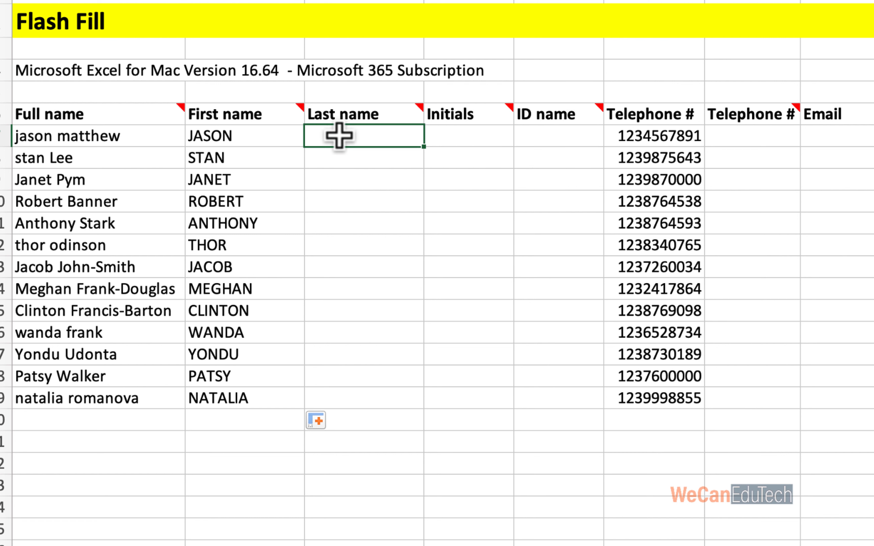
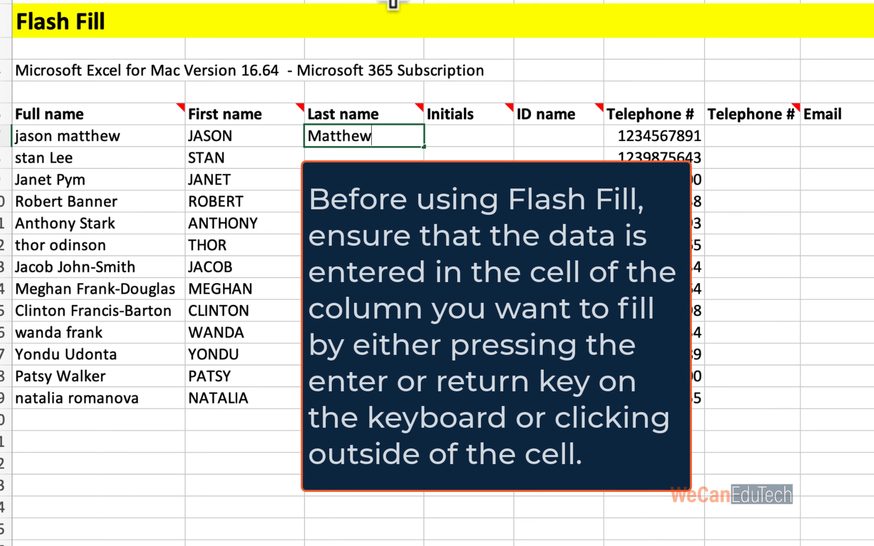
{"action": "key", "text": "Return"}
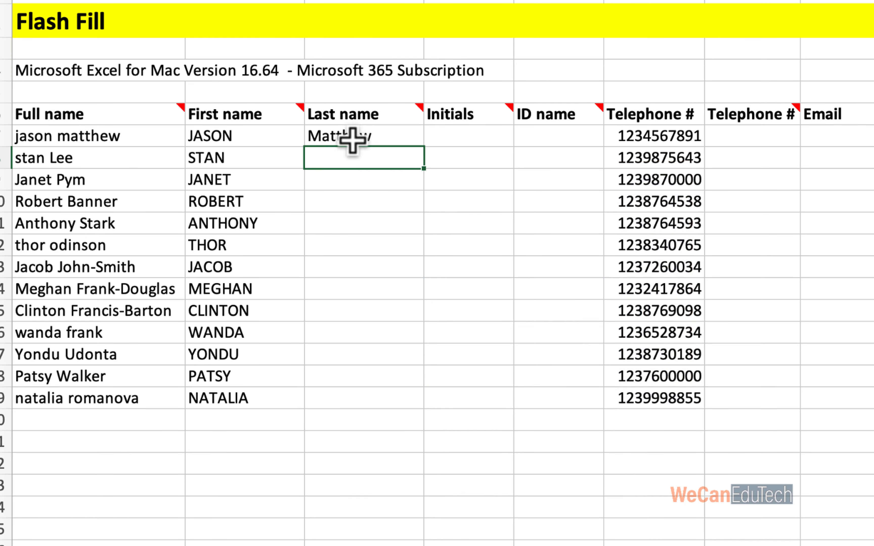
{"action": "left_click", "coordinate": [350, 234]}
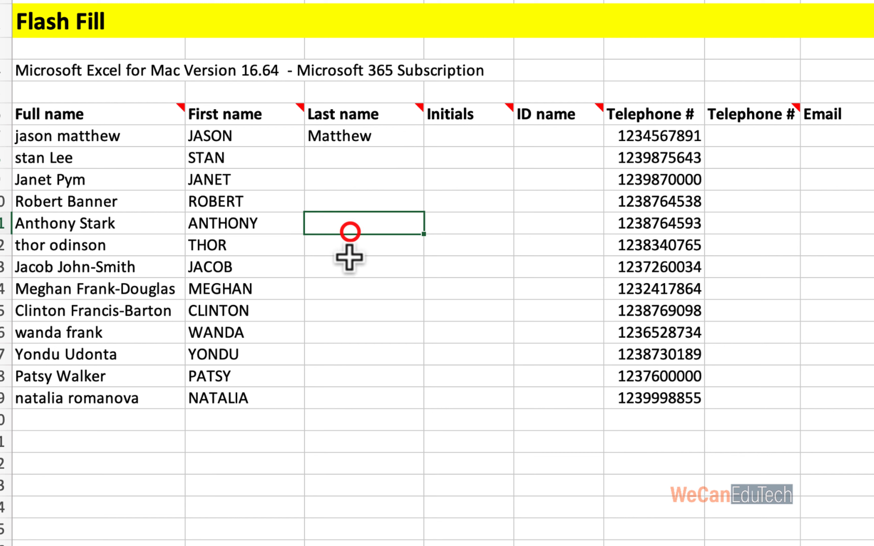
{"action": "left_click", "coordinate": [348, 306]}
{"action": "left_click", "coordinate": [339, 232]}
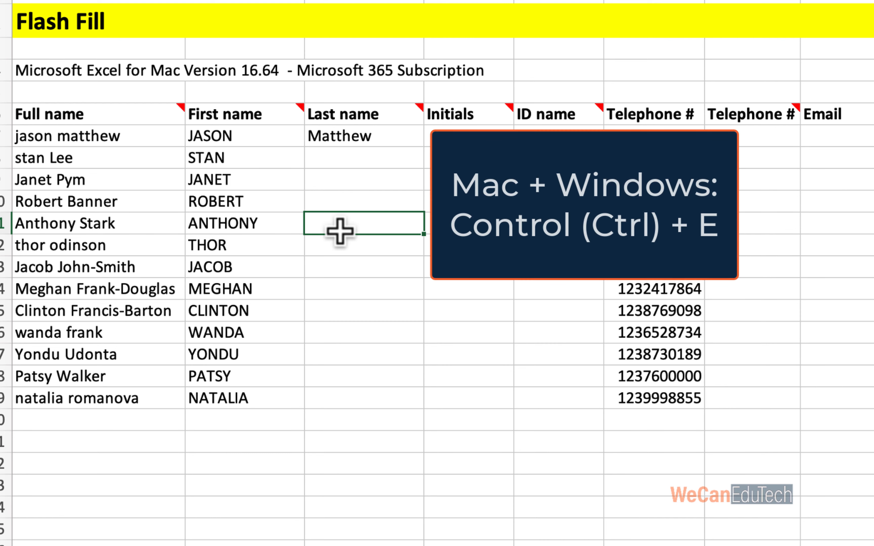
{"action": "key", "text": "ctrl+e"}
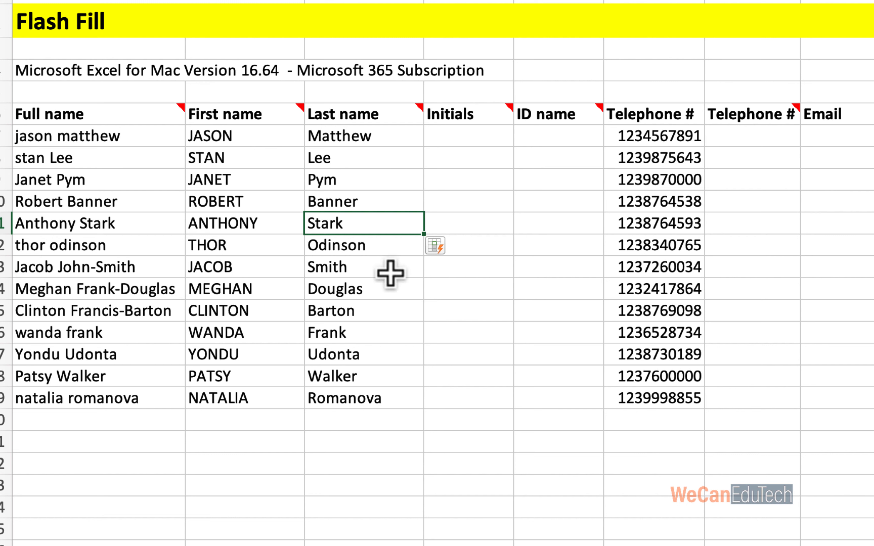
Retype the first truncated surname as its full hyphenated form so Flash Fill updates the others.
{"action": "left_click", "coordinate": [330, 273]}
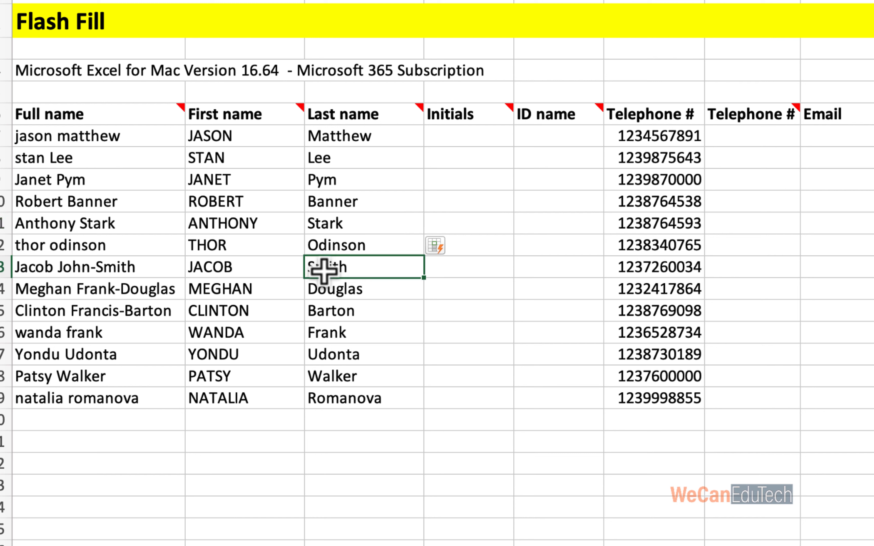
{"action": "key", "text": "Delete"}
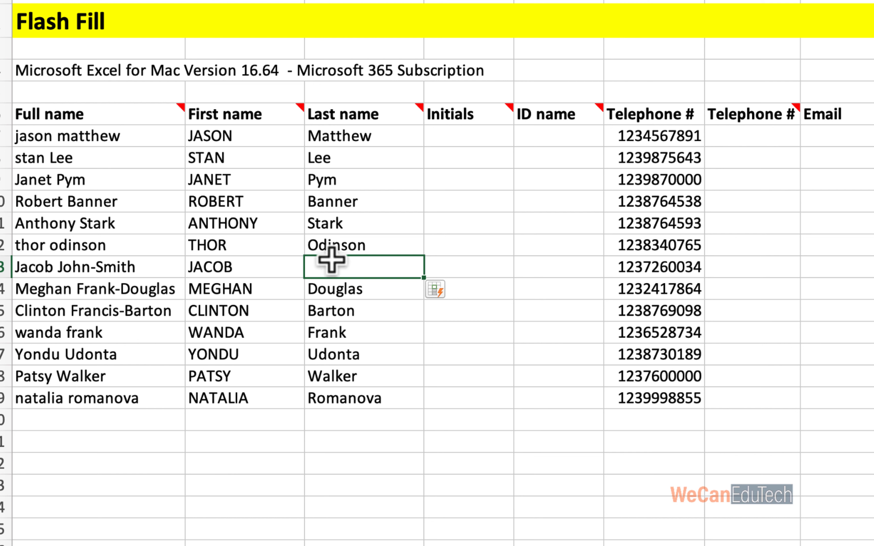
{"action": "double_click", "coordinate": [331, 267]}
{"action": "type", "text": "John-S"}
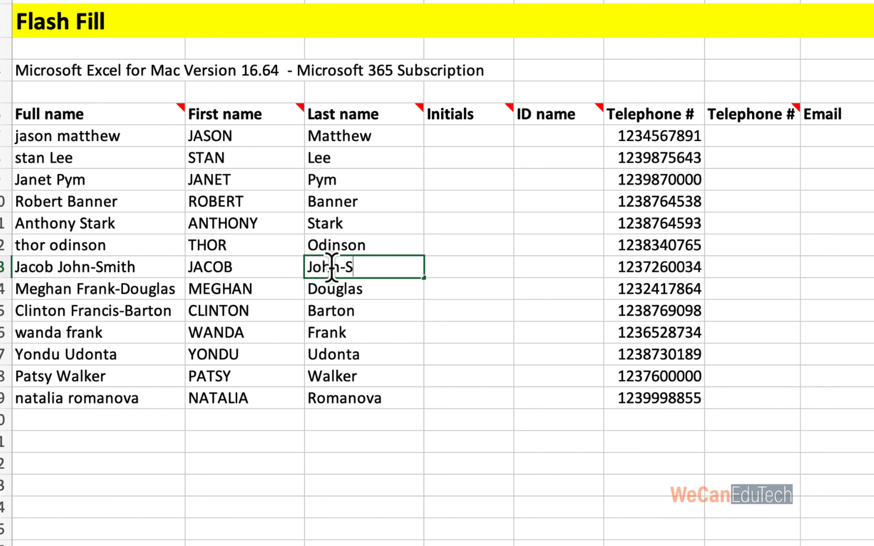
{"action": "type", "text": "mith"}
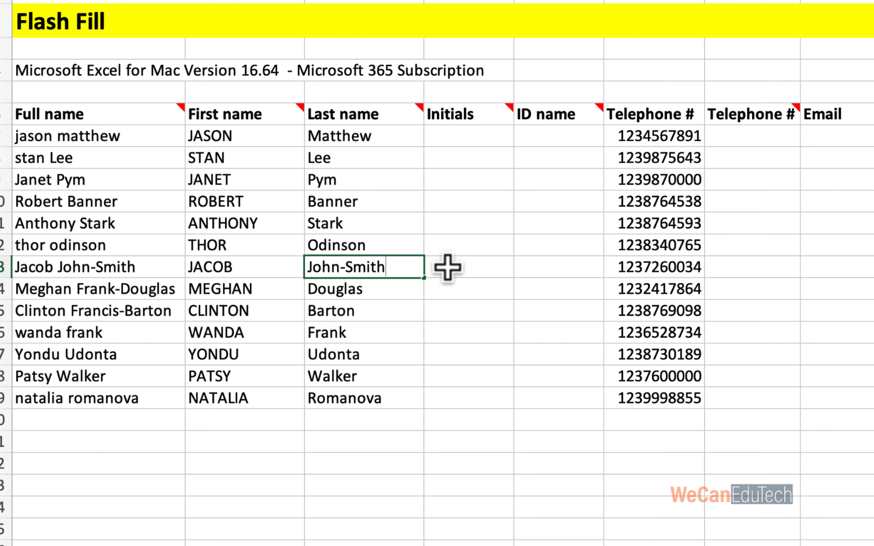
{"action": "left_click", "coordinate": [447, 267]}
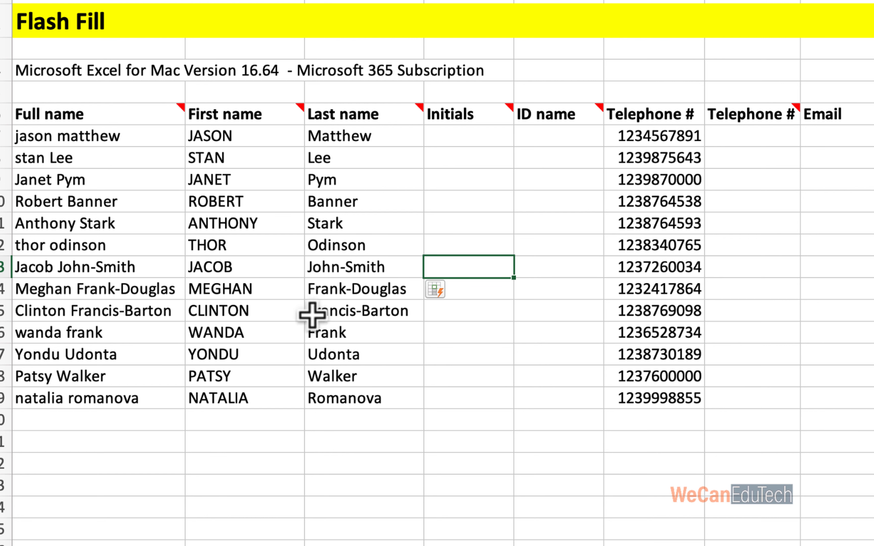
Enter JM as the first initials in D7 and Flash Fill the Initials column from the Data tab.
{"action": "left_click", "coordinate": [511, 110]}
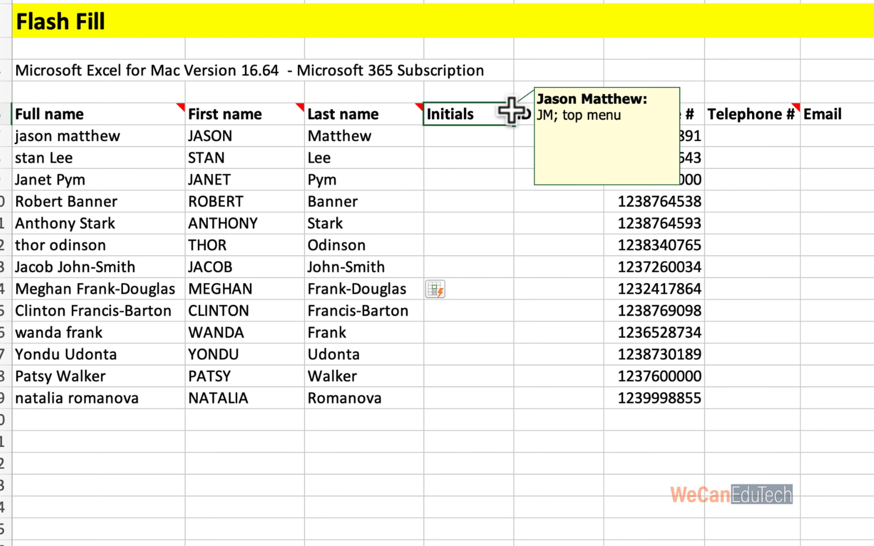
{"action": "left_click", "coordinate": [455, 135]}
{"action": "type", "text": "JM"}
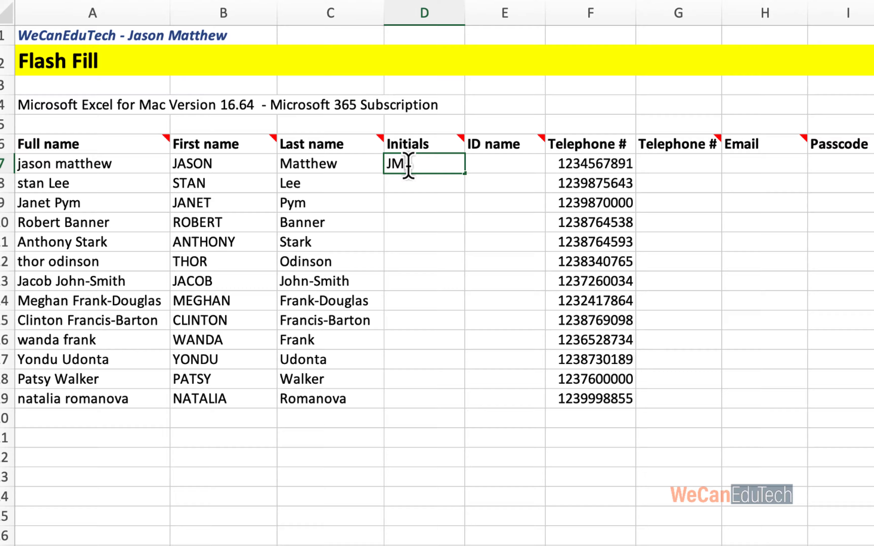
{"action": "key", "text": "Return"}
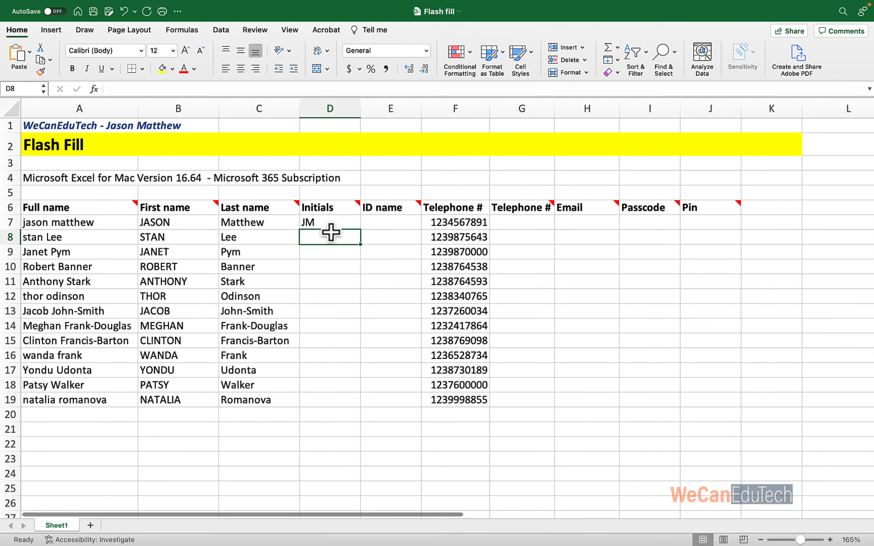
{"action": "left_click", "coordinate": [221, 31]}
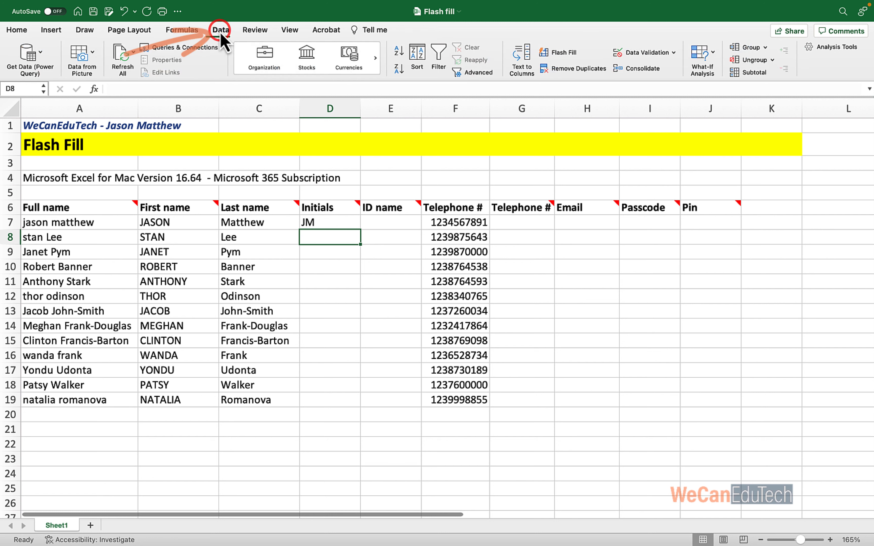
{"action": "left_click", "coordinate": [562, 55]}
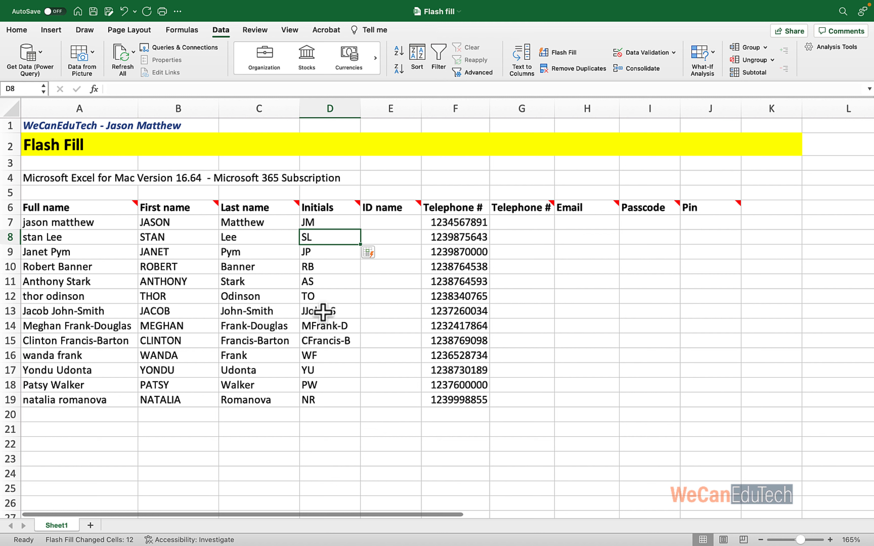
Correct the hyphenated initials by entering JJS in D13 and MF in D14, yielding JJS, MFD, CFB.
{"action": "left_click", "coordinate": [335, 311]}
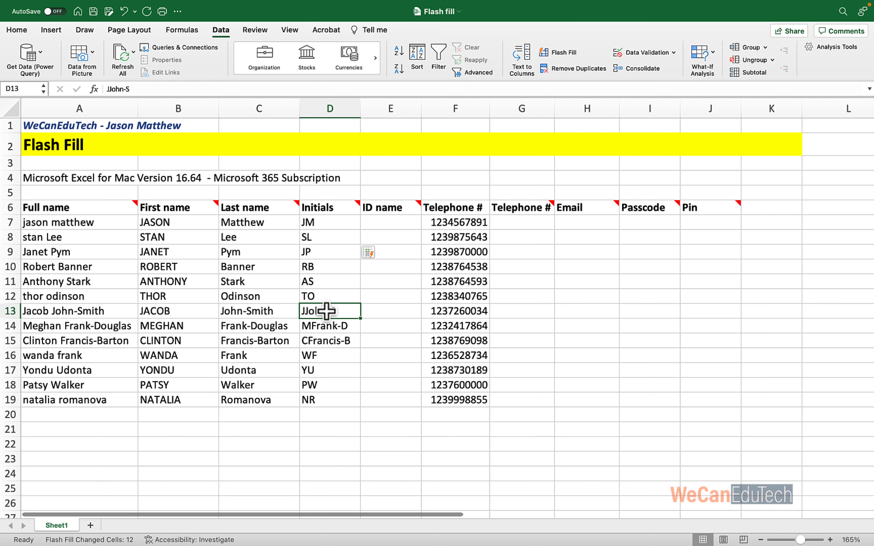
{"action": "type", "text": "JJS"}
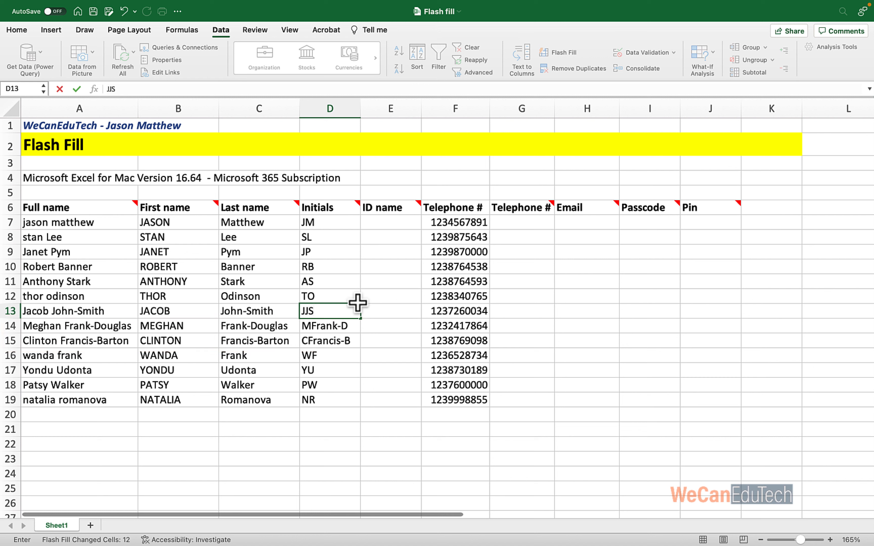
{"action": "key", "text": "Return"}
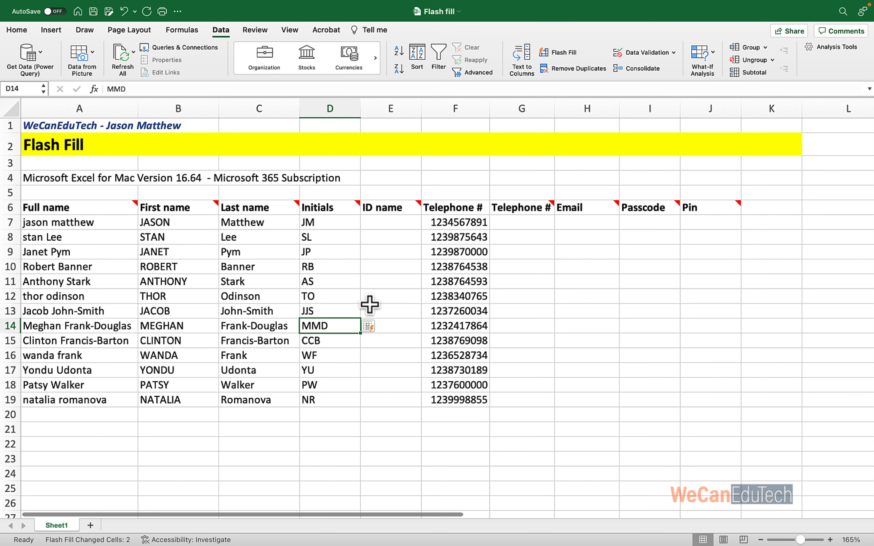
{"action": "key", "text": "Delete"}
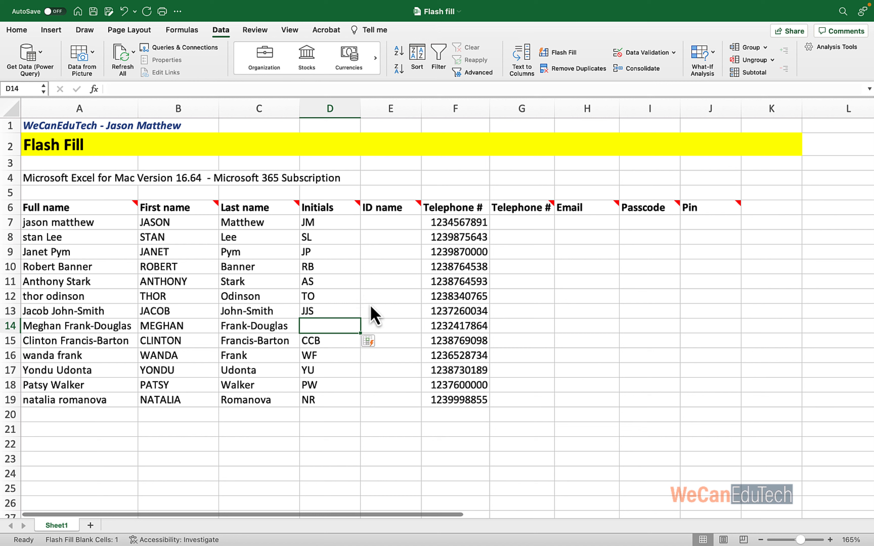
{"action": "type", "text": "MFD"}
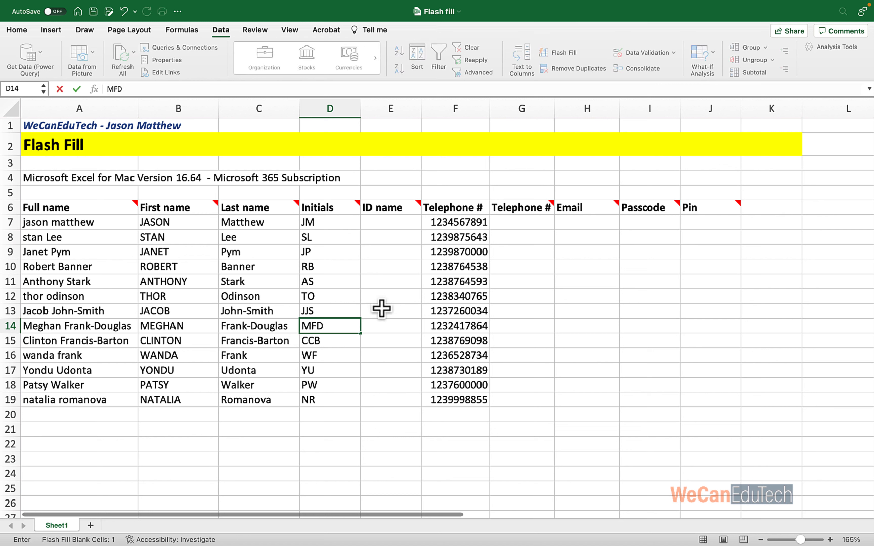
{"action": "key", "text": "Return"}
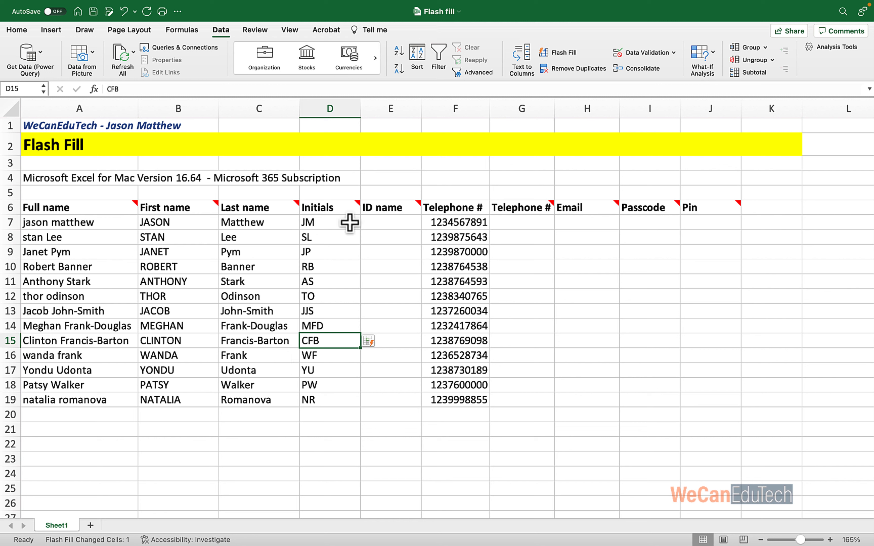
{"action": "mouse_move", "coordinate": [418, 204]}
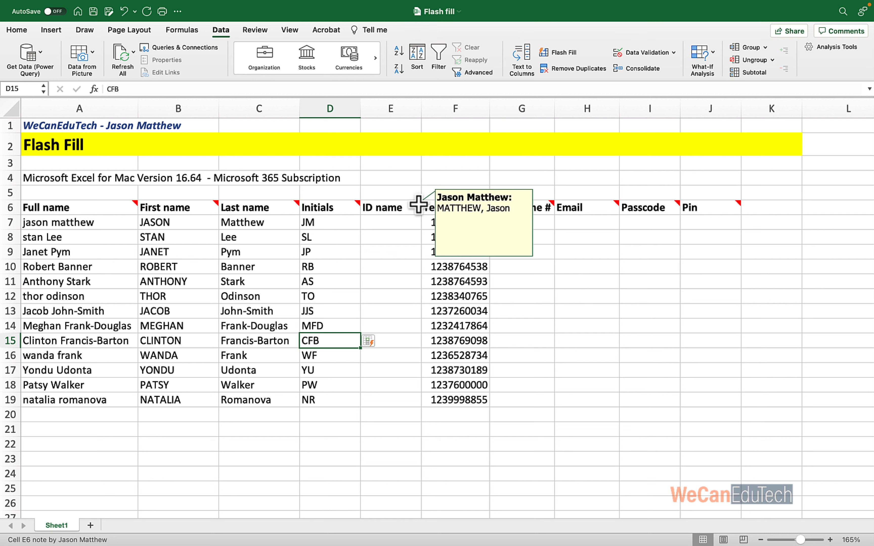
Enter the first ID name as 'SURNAME, Firstname' in E7, autofit column E, and Flash Fill the rest.
{"action": "left_click", "coordinate": [382, 222]}
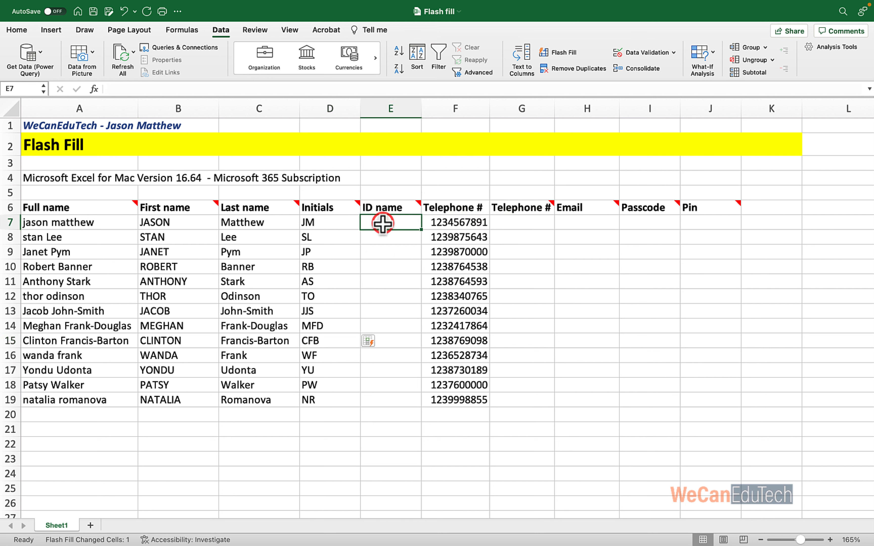
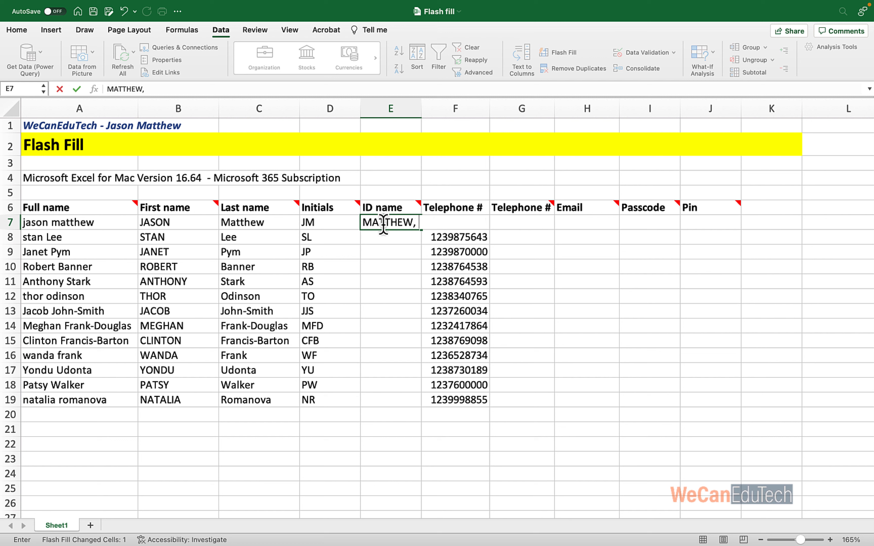
{"action": "key", "text": "Return"}
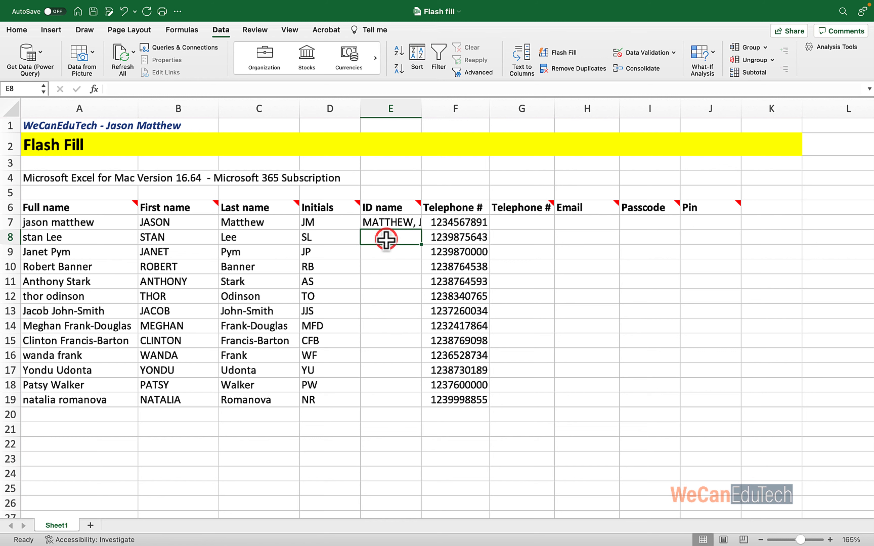
{"action": "double_click", "coordinate": [421, 108]}
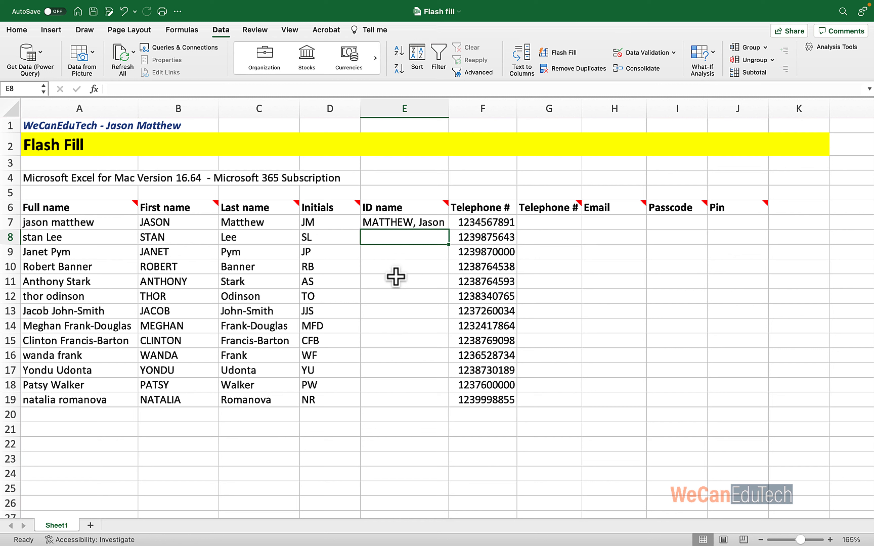
{"action": "left_click", "coordinate": [388, 222]}
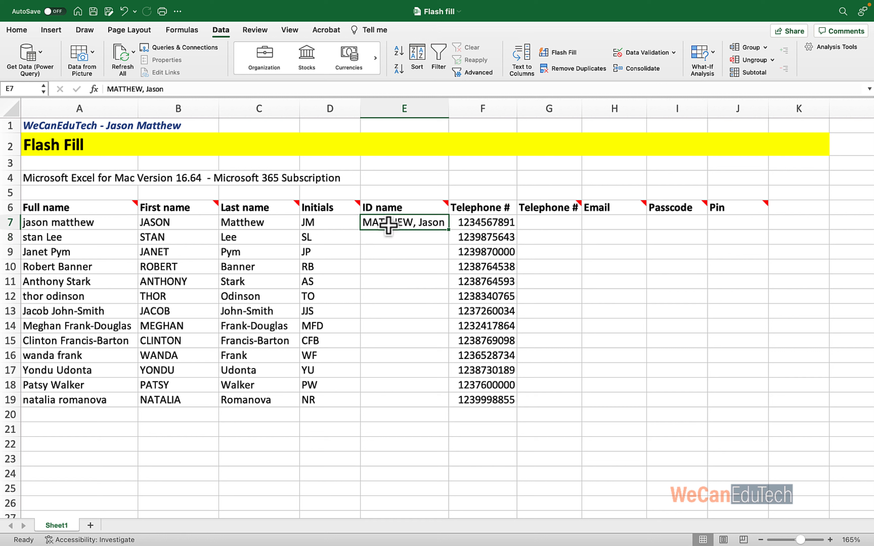
{"action": "left_click", "coordinate": [397, 271]}
{"action": "left_click", "coordinate": [399, 366]}
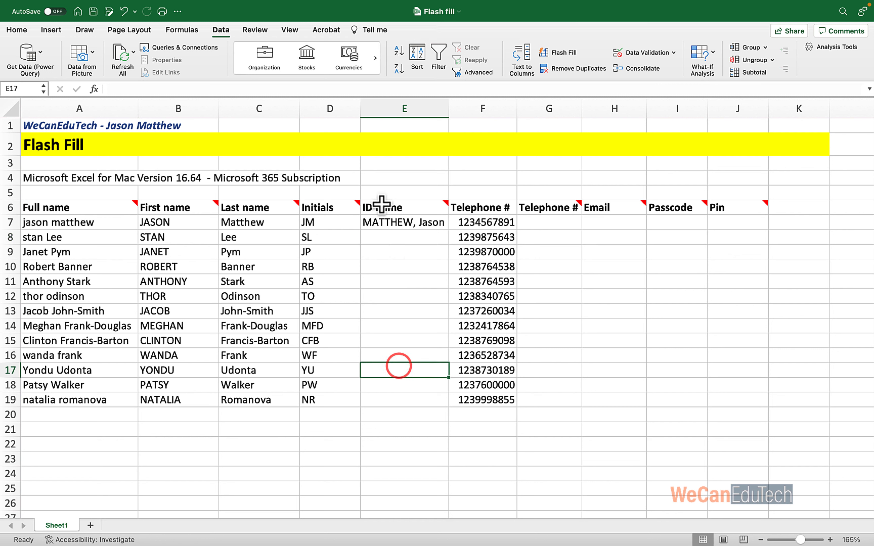
{"action": "left_click", "coordinate": [558, 52]}
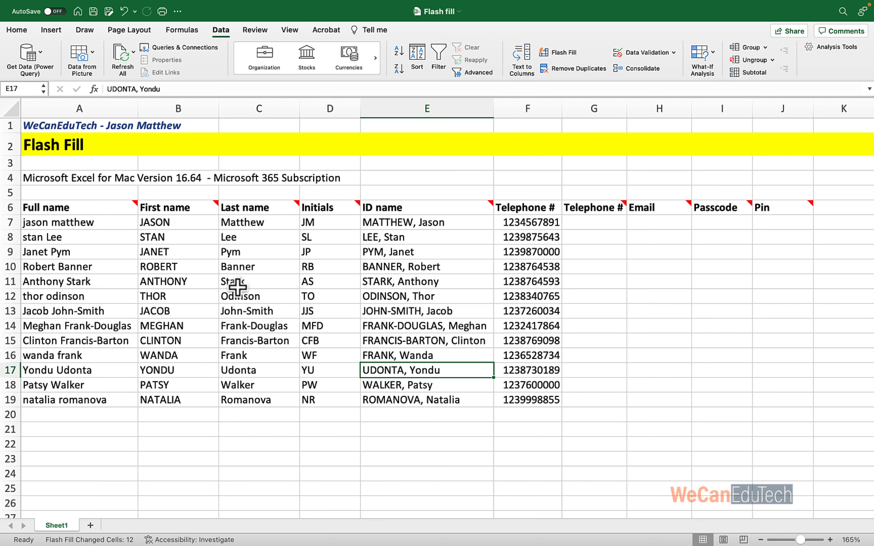
{"action": "scroll", "coordinate": [306, 275], "scroll_direction": "right", "scroll_amount": 5}
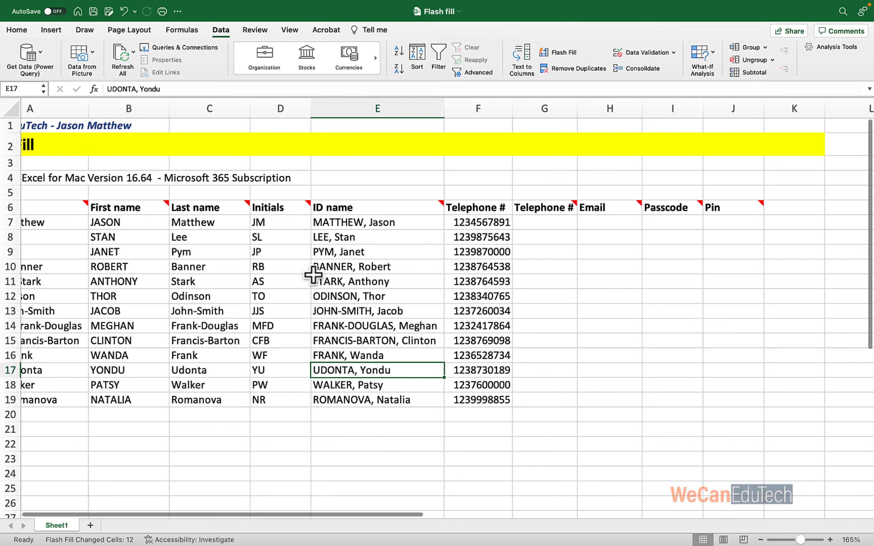
{"action": "scroll", "coordinate": [313, 275], "scroll_direction": "right", "scroll_amount": 5}
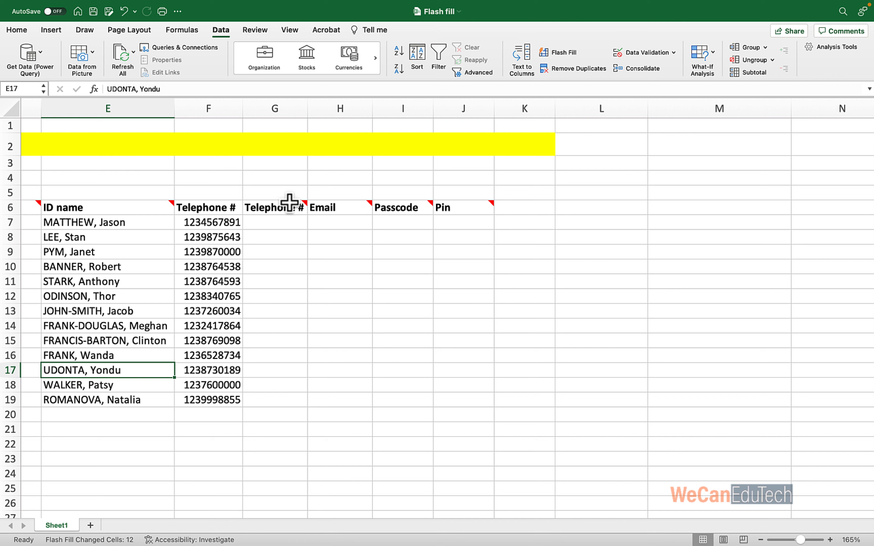
{"action": "mouse_move", "coordinate": [307, 206]}
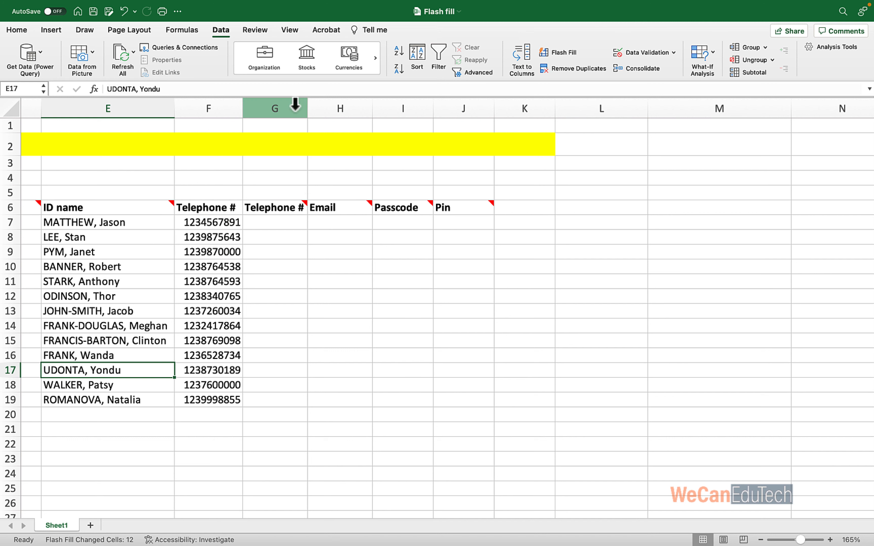
{"action": "left_click", "coordinate": [259, 222]}
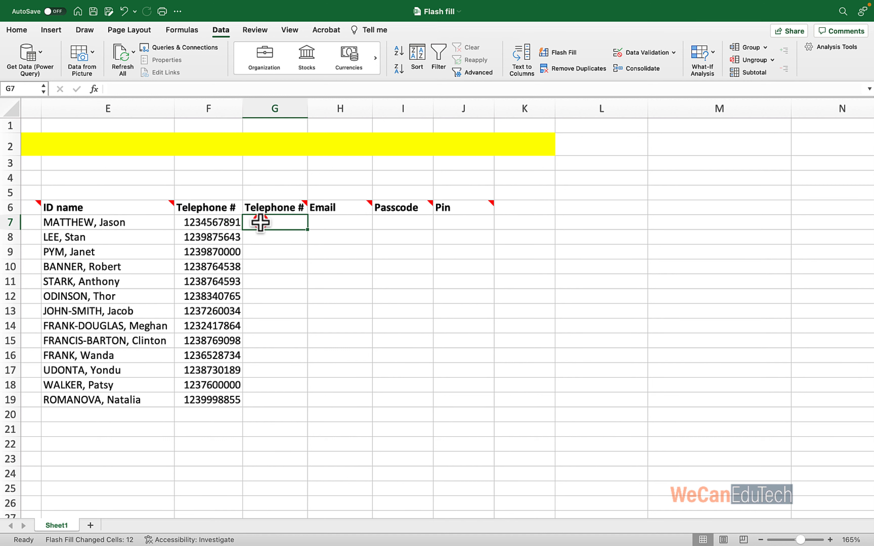
{"action": "type", "text": "(1"}
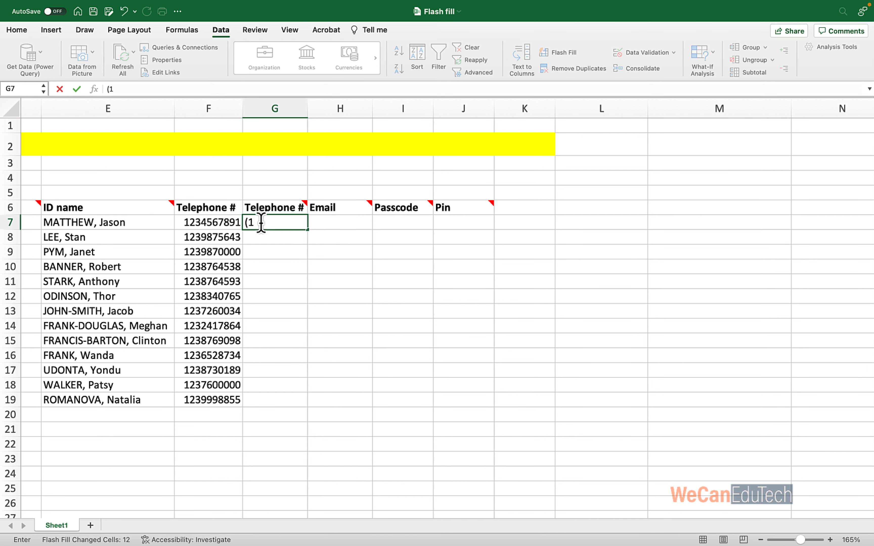
{"action": "type", "text": "23) 456-7891"}
{"action": "key", "text": "Return"}
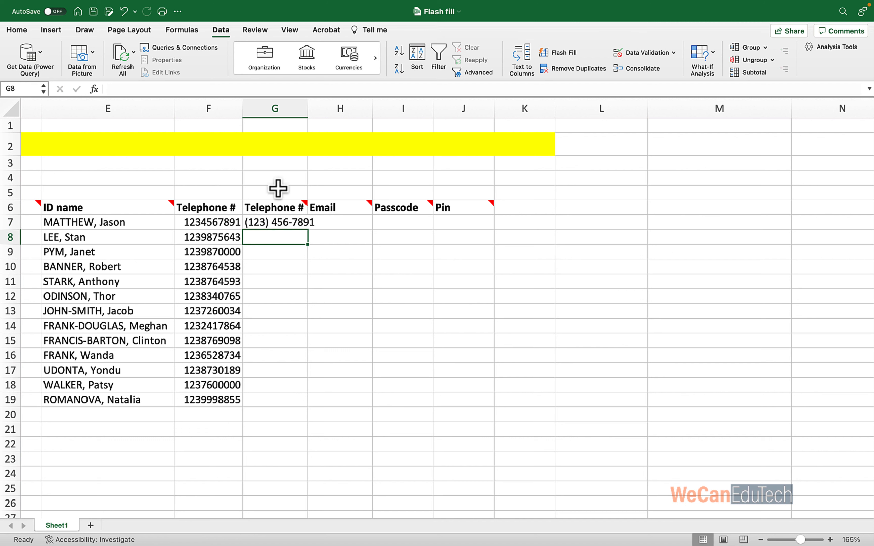
{"action": "left_click_drag", "start_coordinate": [307, 108], "coordinate": [319, 109]}
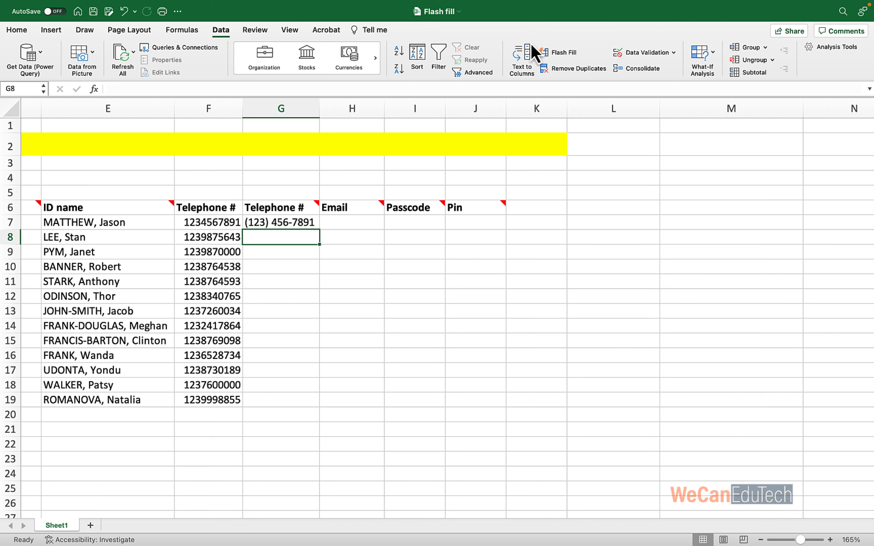
{"action": "left_click", "coordinate": [560, 52]}
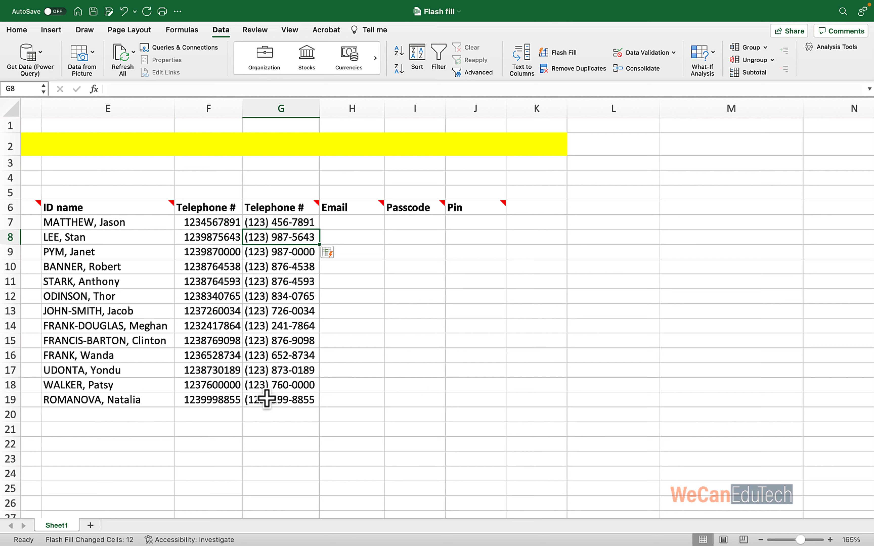
Enter the first person's lowercase first-name e-mail address in H7, autofit column H, and Flash Fill the rest with Ctrl+E.
{"action": "left_click", "coordinate": [343, 223]}
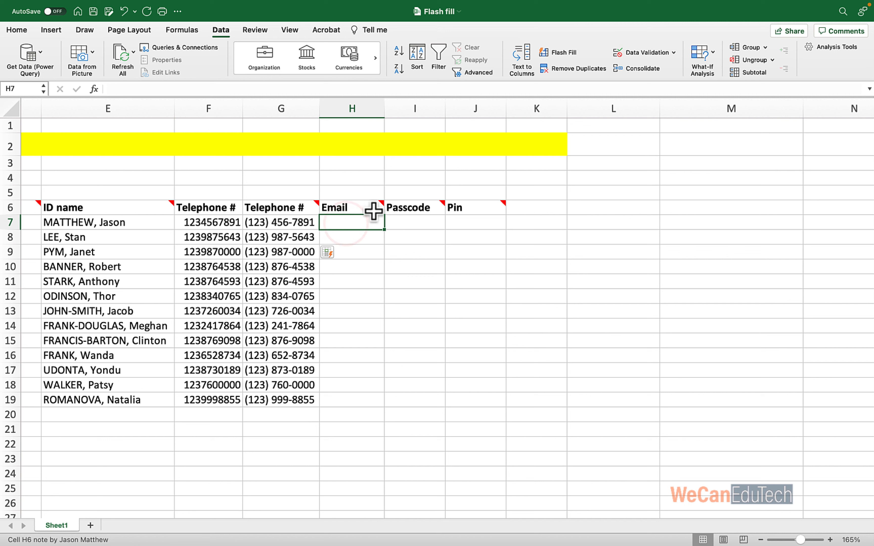
{"action": "mouse_move", "coordinate": [382, 208]}
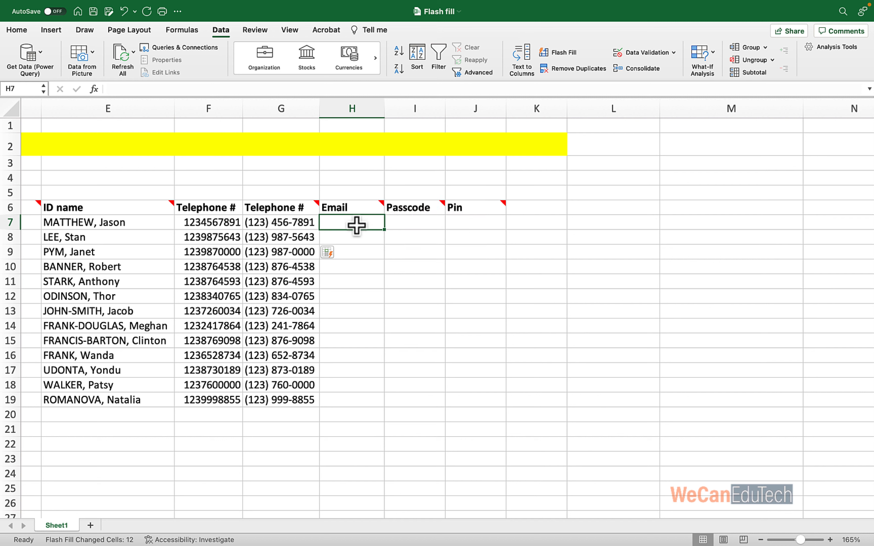
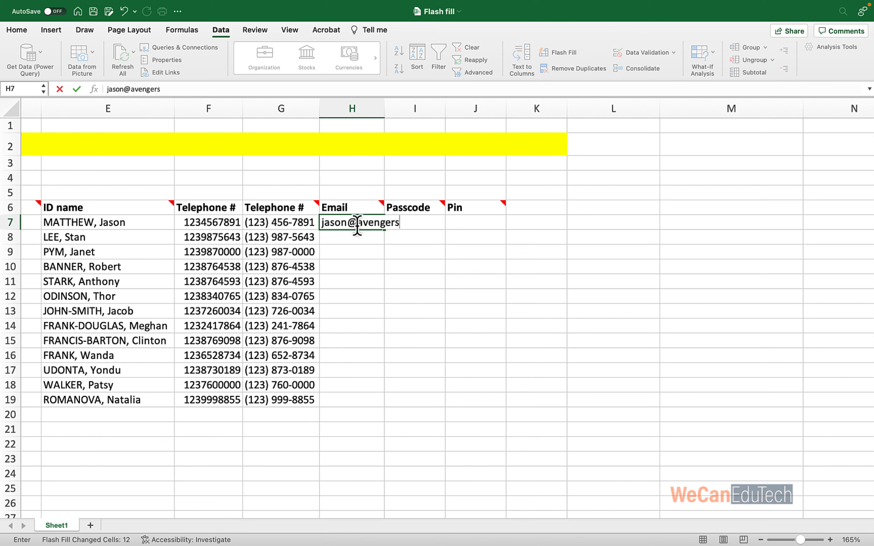
{"action": "key", "text": "Return"}
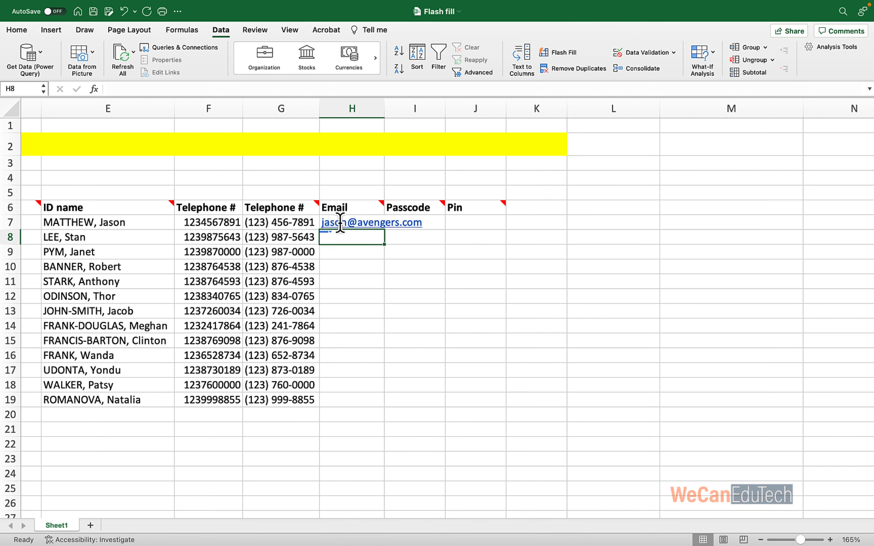
{"action": "double_click", "coordinate": [384, 107]}
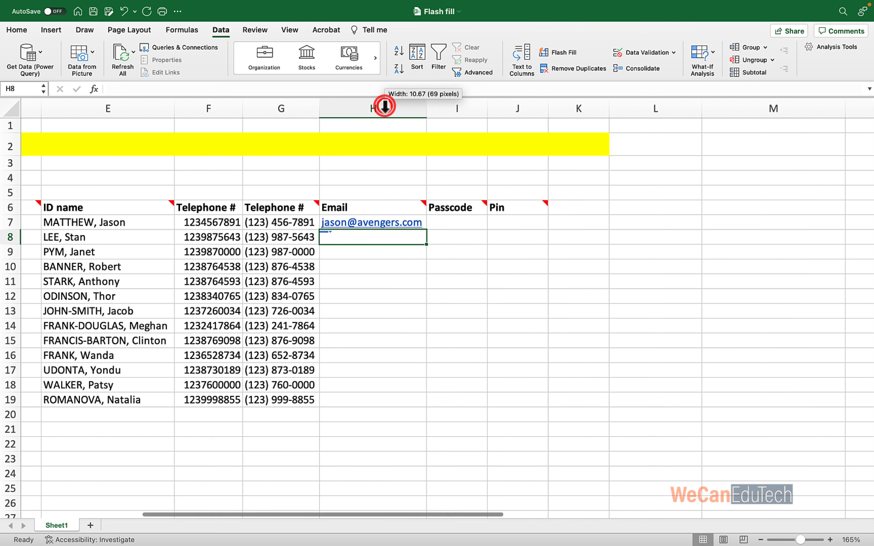
{"action": "left_click", "coordinate": [361, 263]}
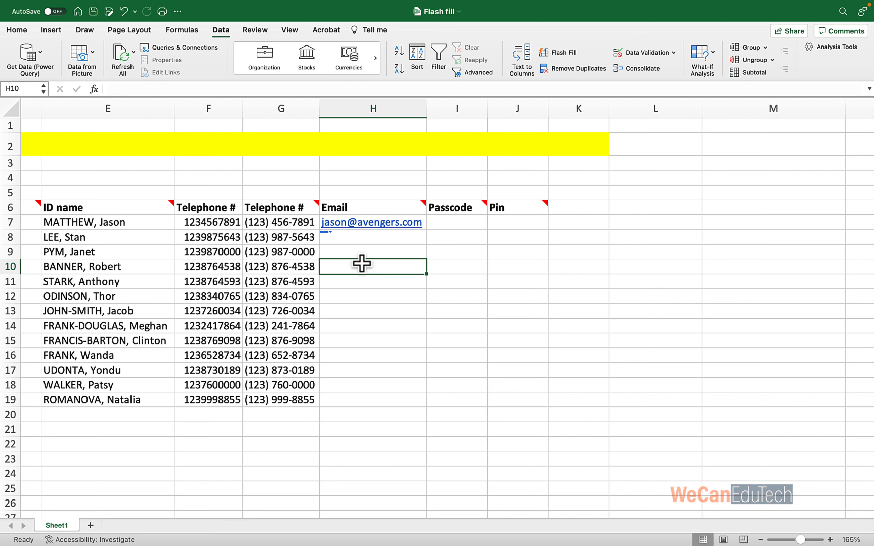
{"action": "key", "text": "ctrl+e"}
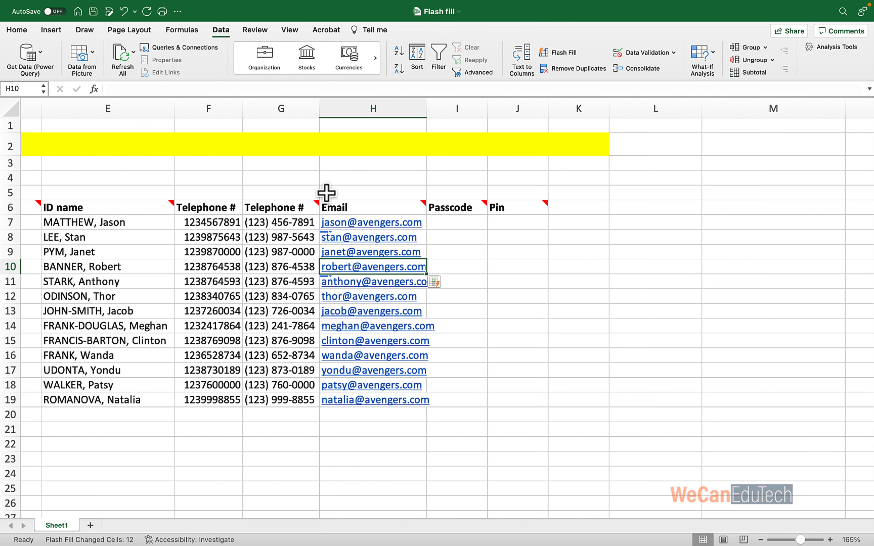
{"action": "mouse_move", "coordinate": [485, 205]}
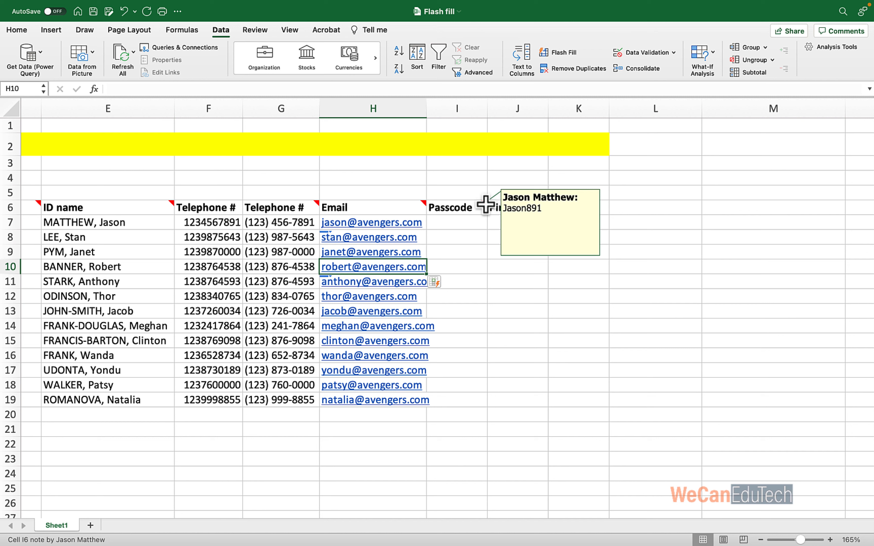
Type an example passcode in I7 (the first name plus the phone's last three digits), then Flash Fill it down to row 19.
{"action": "left_click", "coordinate": [456, 221]}
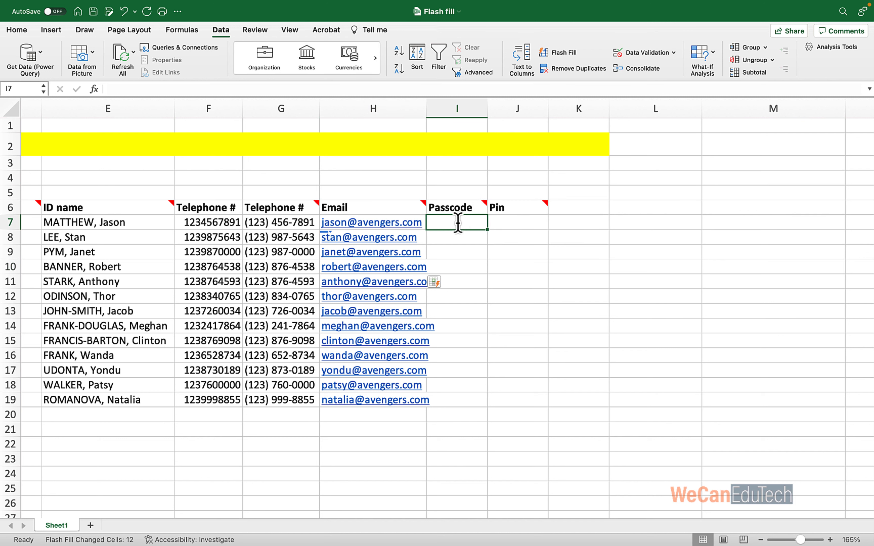
{"action": "type", "text": "Jason"}
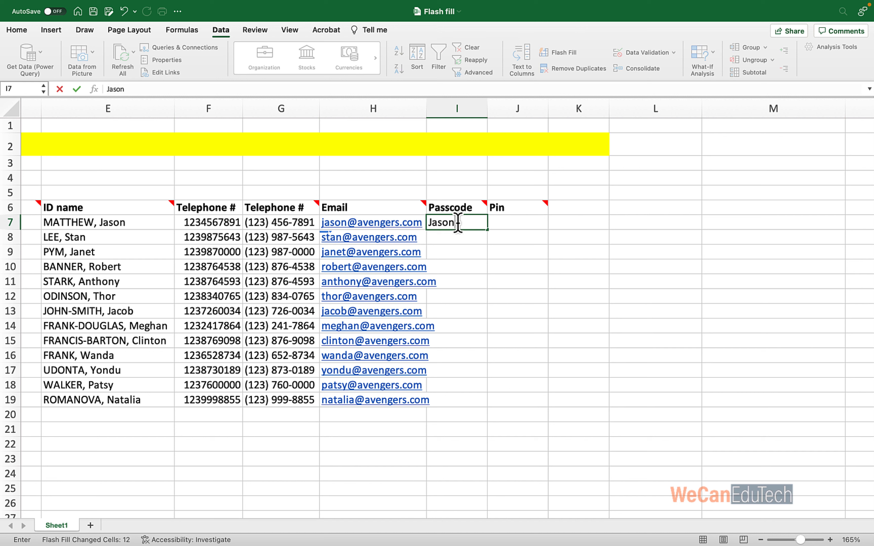
{"action": "type", "text": "91"}
{"action": "left_click_drag", "start_coordinate": [486, 229], "coordinate": [483, 403]}
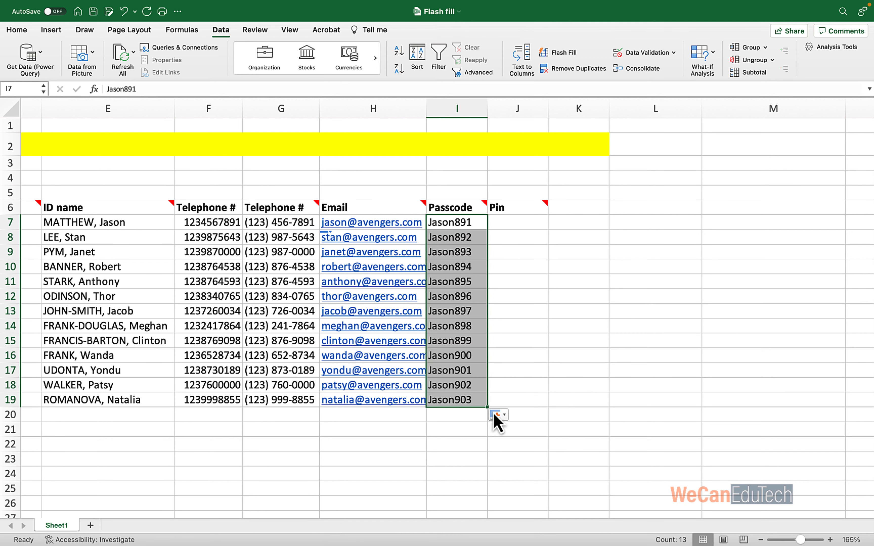
{"action": "left_click", "coordinate": [504, 416]}
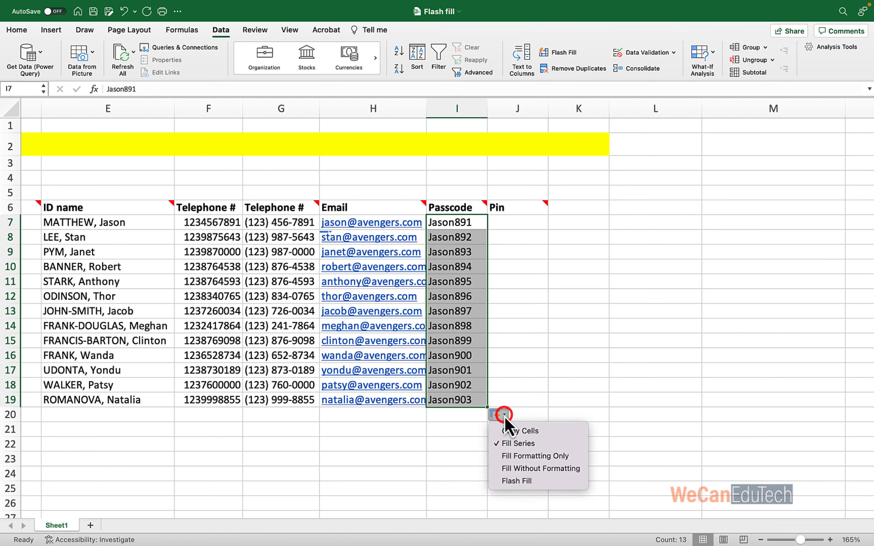
{"action": "left_click", "coordinate": [524, 482]}
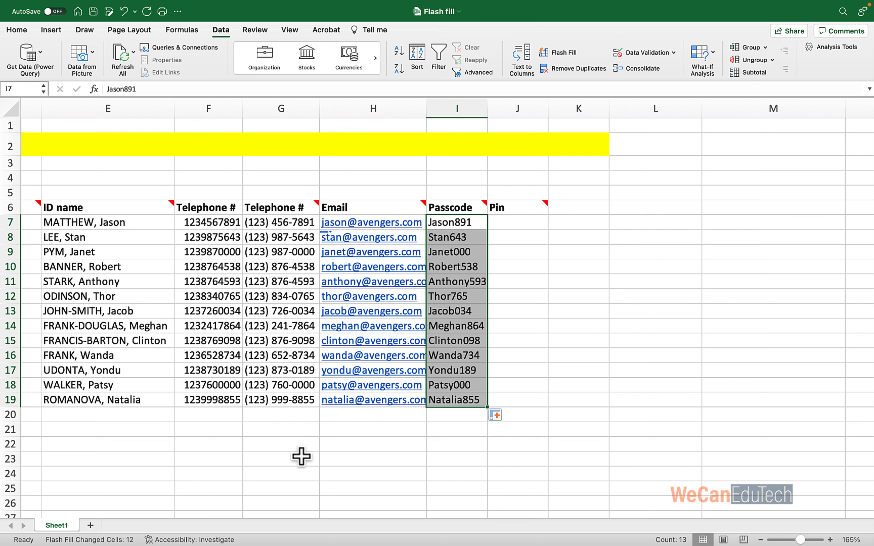
{"action": "left_click", "coordinate": [514, 256]}
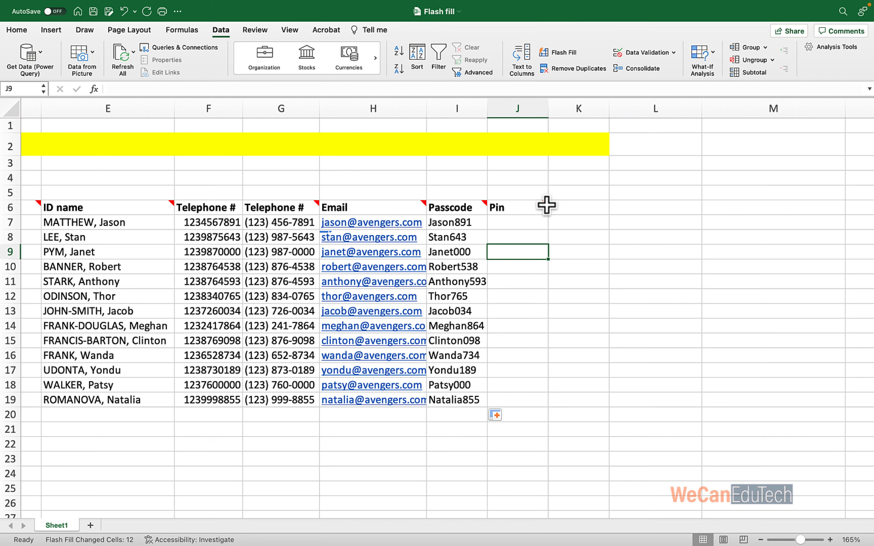
Enter the first pin in J7 (the phone's last four digits) and Flash Fill it down to J19.
{"action": "mouse_move", "coordinate": [545, 205]}
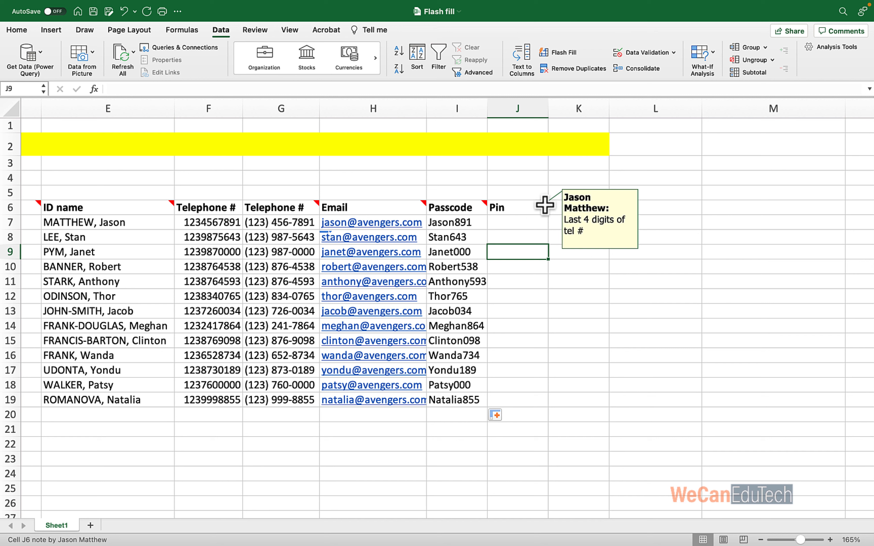
{"action": "key", "text": "Up"}
{"action": "key", "text": "Up"}
{"action": "type", "text": "7891"}
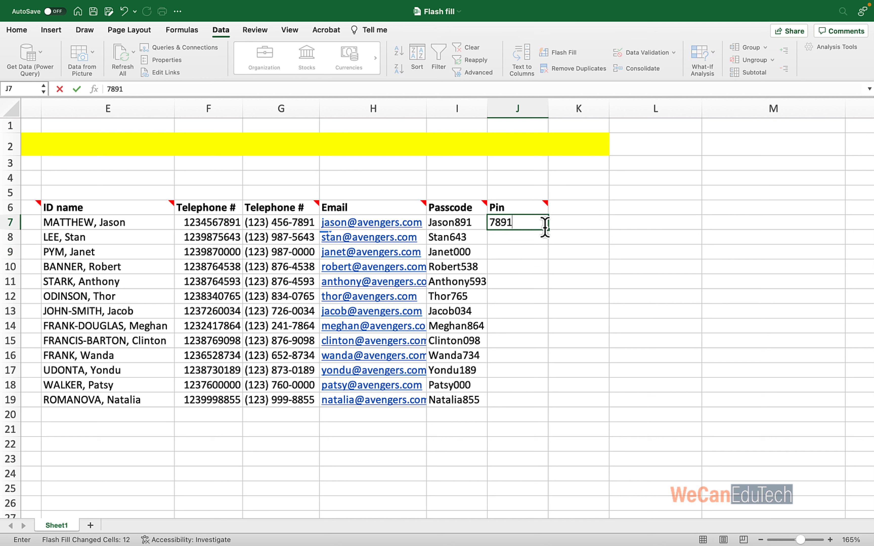
{"action": "left_click_drag", "start_coordinate": [548, 229], "coordinate": [550, 408]}
{"action": "left_click", "coordinate": [562, 414]}
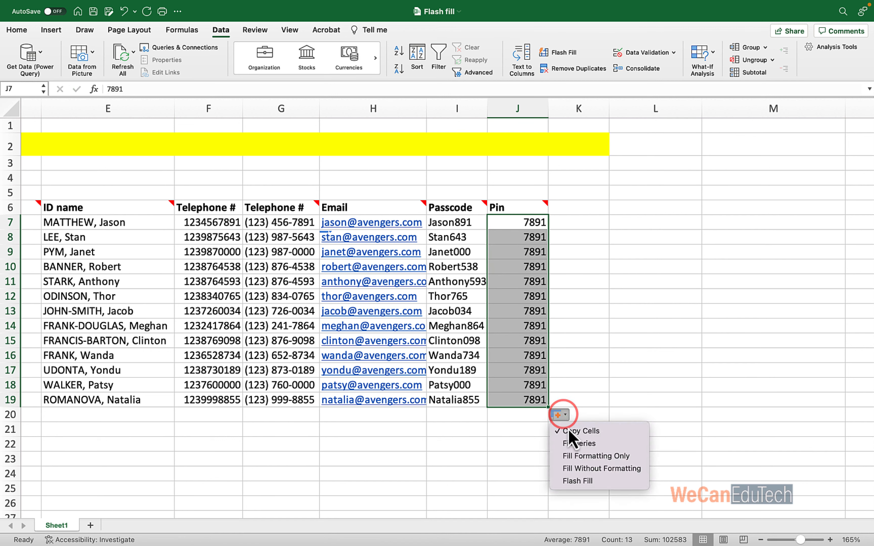
{"action": "left_click", "coordinate": [576, 481]}
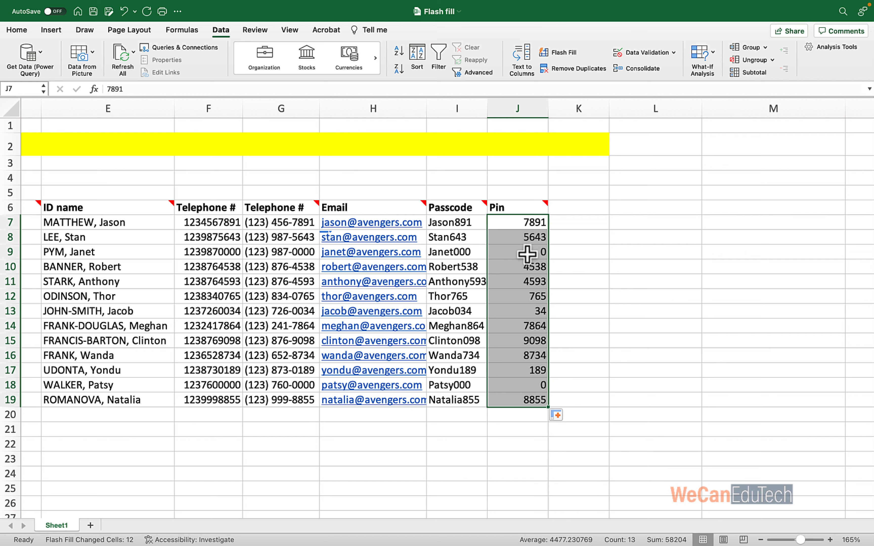
Check pins in J9, J12, J13, J17 and J18, noting dropped leading zeros like 765 and 0.
{"action": "left_click", "coordinate": [526, 253]}
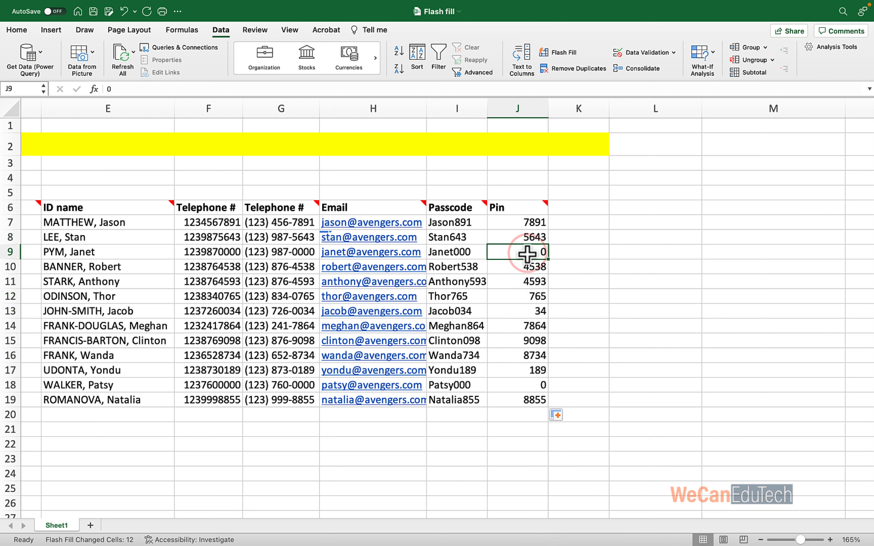
{"action": "left_click", "coordinate": [527, 311]}
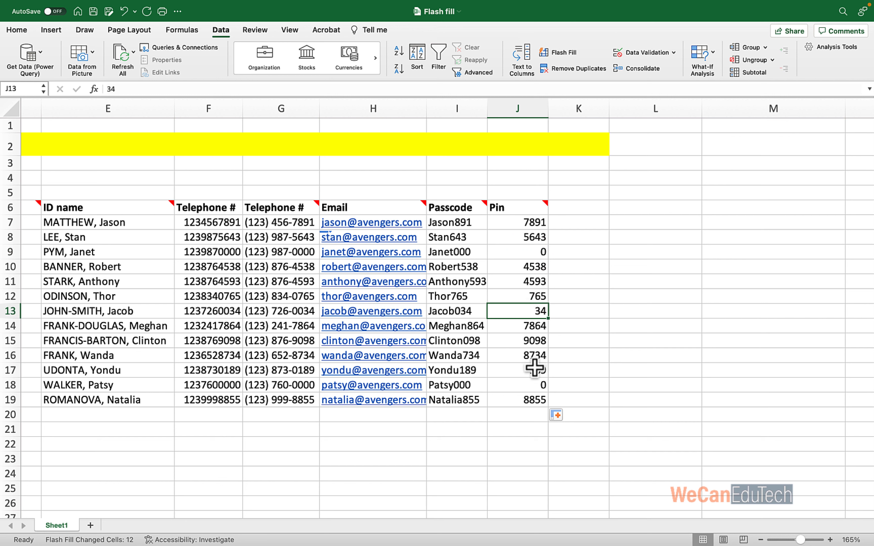
{"action": "left_click", "coordinate": [532, 383]}
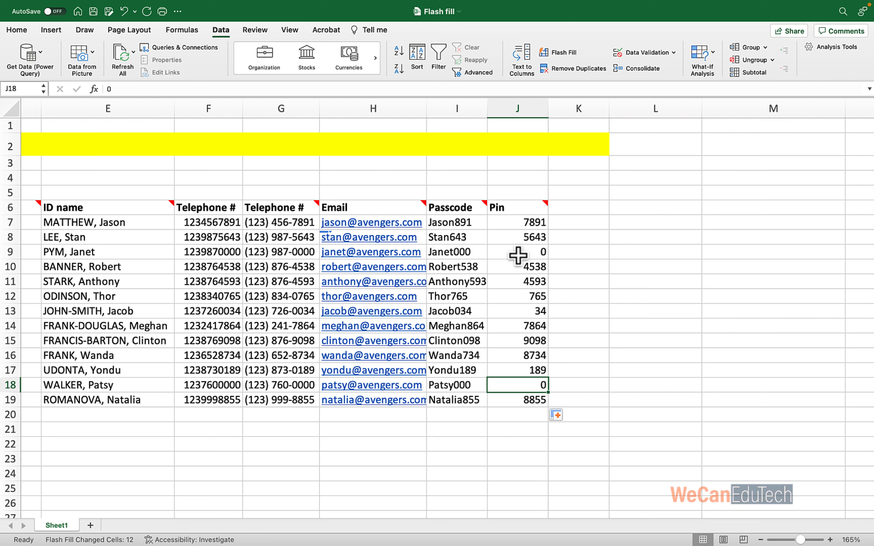
{"action": "left_click", "coordinate": [538, 254]}
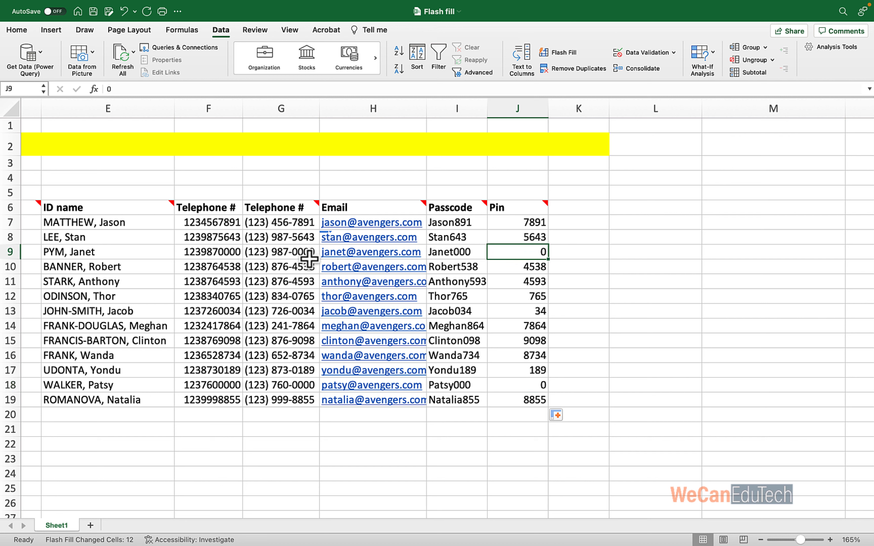
{"action": "left_click", "coordinate": [531, 298]}
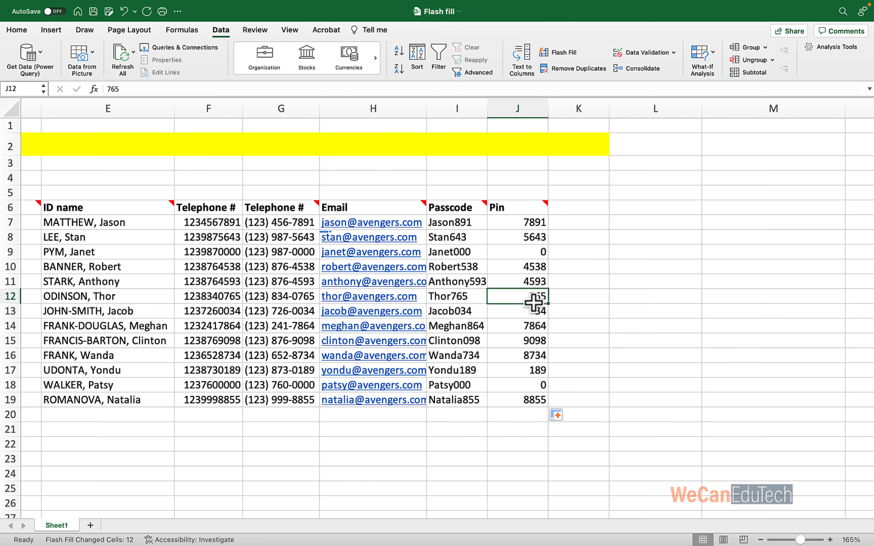
{"action": "left_click", "coordinate": [532, 372]}
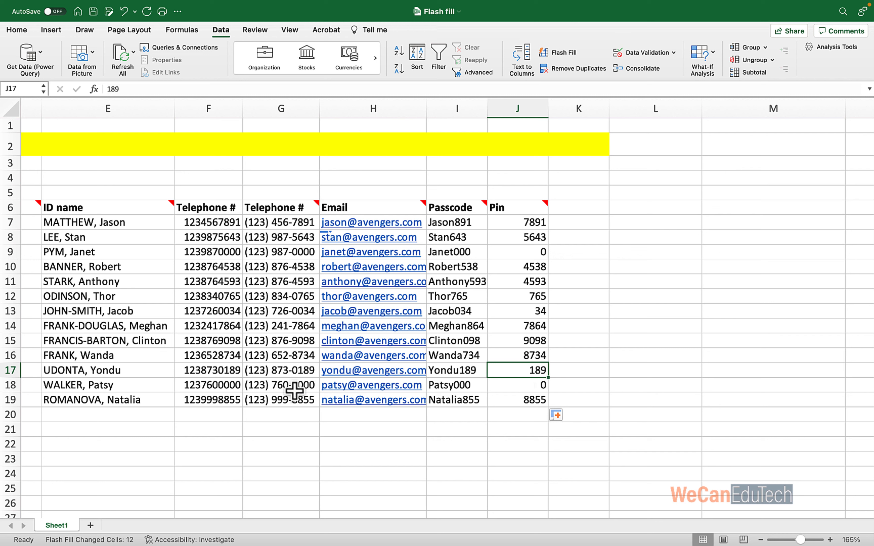
{"action": "left_click", "coordinate": [538, 386]}
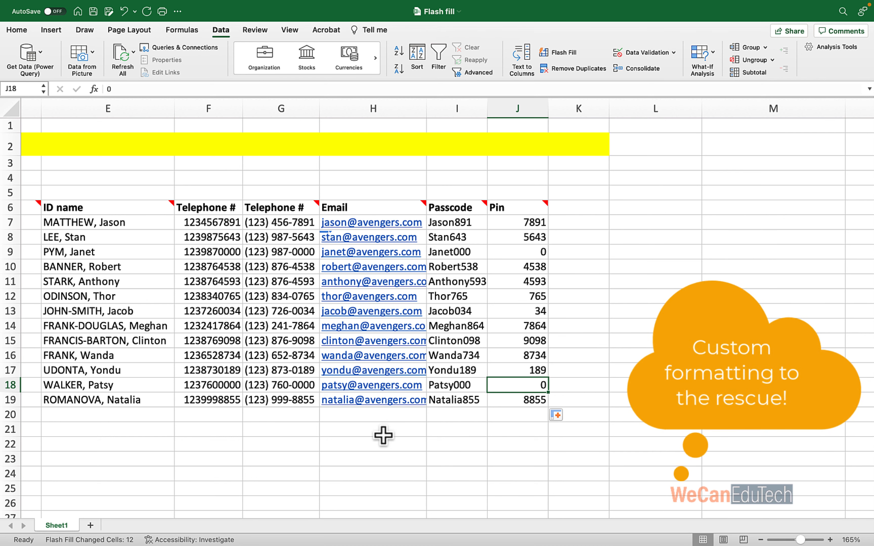
Select the Pin values from J7 down to J19.
{"action": "scroll", "coordinate": [383, 435], "scroll_direction": "right", "scroll_amount": 1}
{"action": "scroll", "coordinate": [383, 435], "scroll_direction": "right", "scroll_amount": 10}
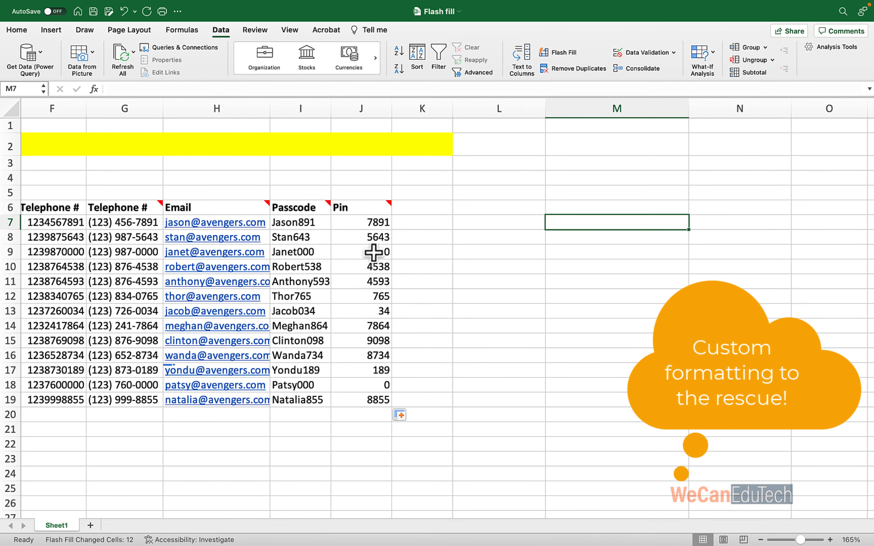
{"action": "left_click_drag", "start_coordinate": [361, 222], "coordinate": [368, 400]}
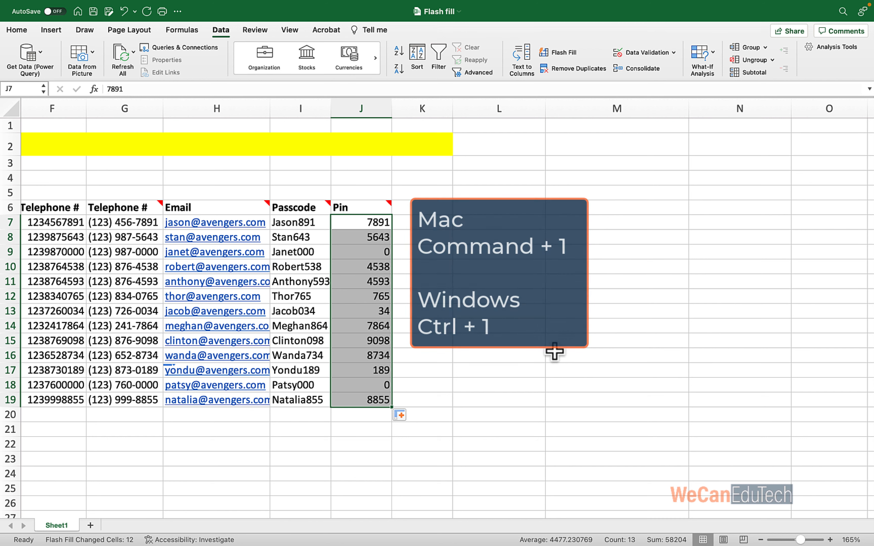
Apply the custom number format 0000 to the pins so they show four digits, e.g. 0765.
{"action": "key", "text": "super+1"}
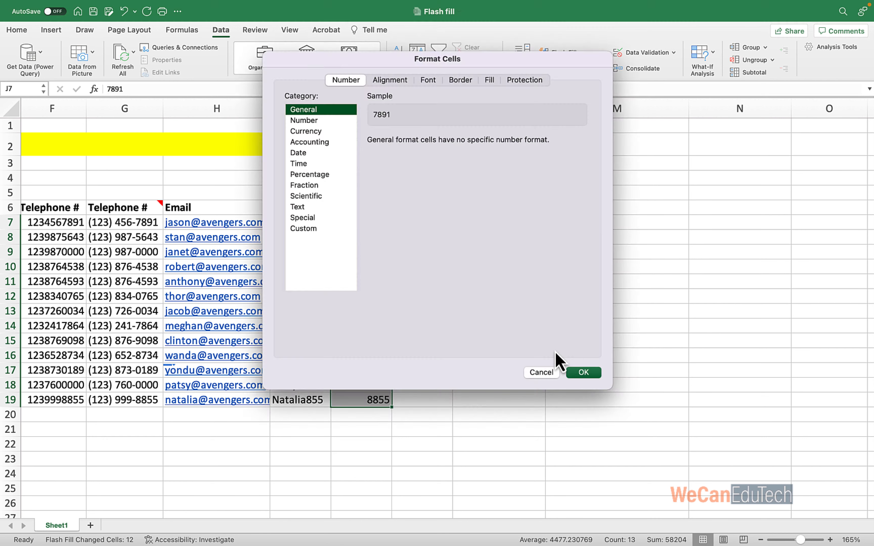
{"action": "left_click_drag", "start_coordinate": [380, 64], "coordinate": [527, 183]}
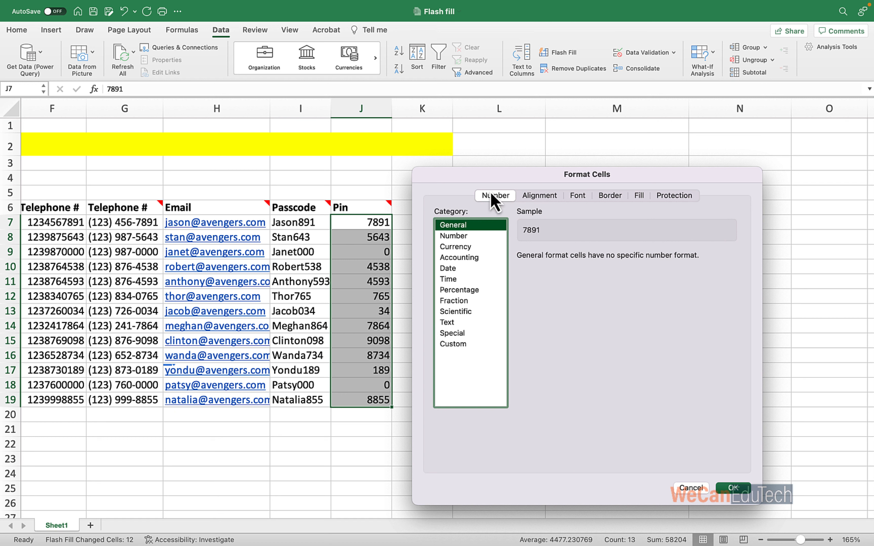
{"action": "left_click", "coordinate": [453, 344]}
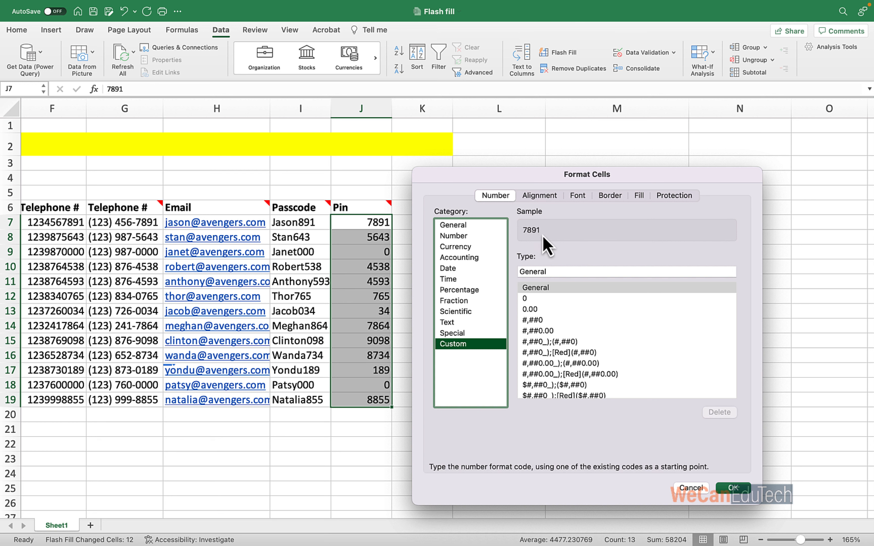
{"action": "left_click_drag", "start_coordinate": [548, 272], "coordinate": [516, 275]}
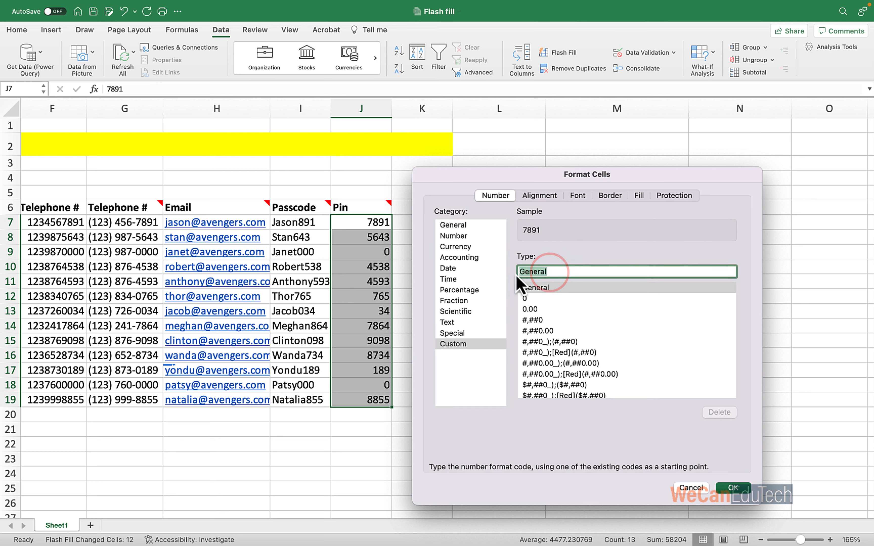
{"action": "key", "text": "BackSpace"}
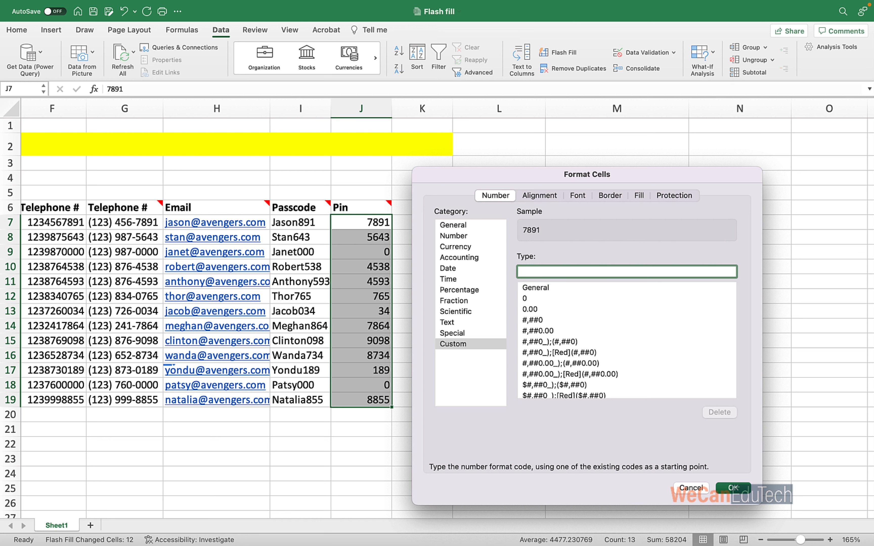
{"action": "type", "text": "0000"}
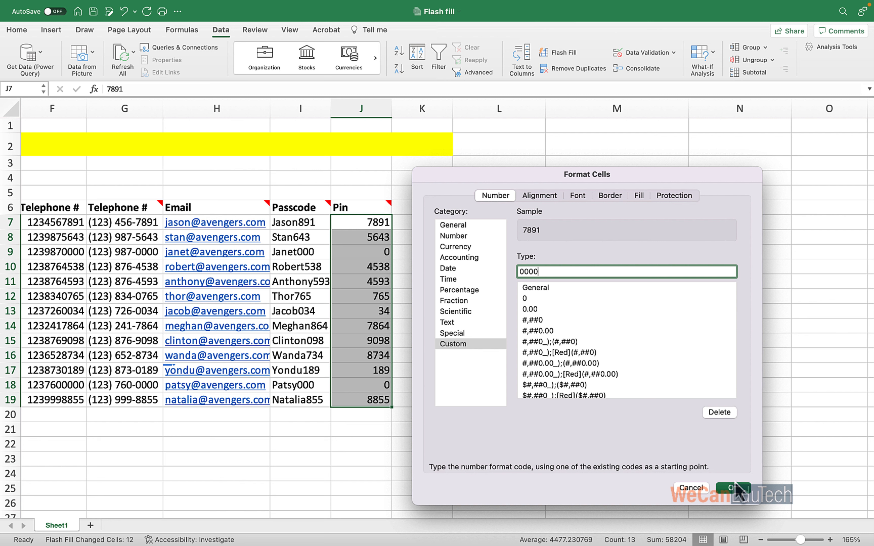
{"action": "left_click", "coordinate": [736, 491]}
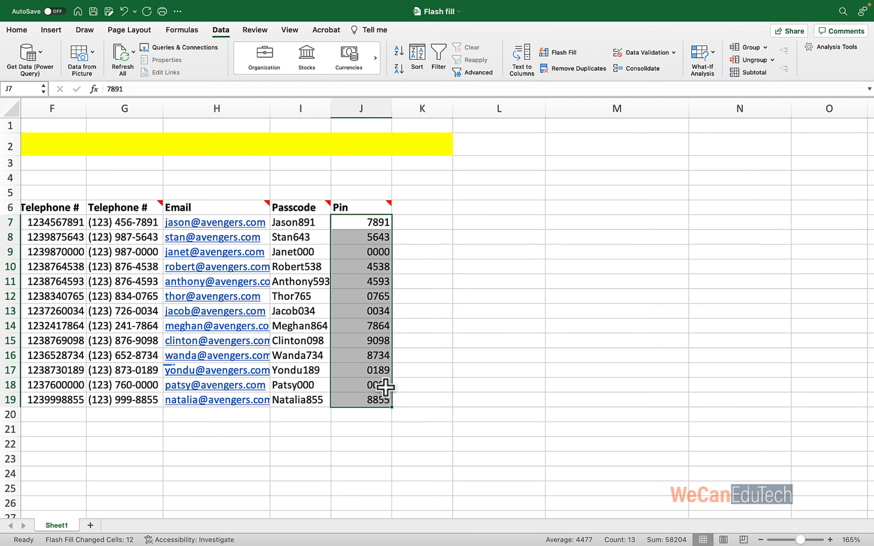
Deselect the pins and scroll back to column A to view the finished table.
{"action": "left_click", "coordinate": [522, 277]}
{"action": "scroll", "coordinate": [524, 277], "scroll_direction": "left", "scroll_amount": 3}
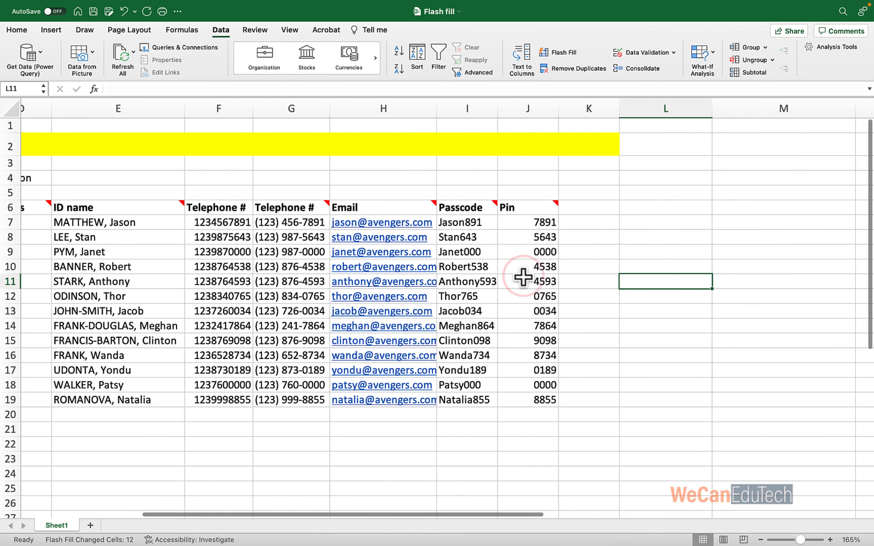
{"action": "scroll", "coordinate": [522, 277], "scroll_direction": "left", "scroll_amount": 10}
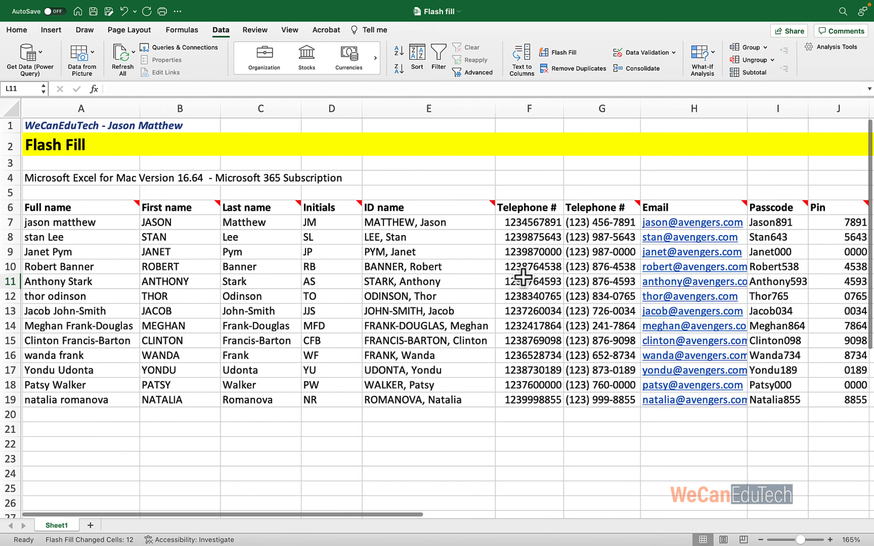
{"action": "scroll", "coordinate": [465, 380], "scroll_direction": "down", "scroll_amount": 2}
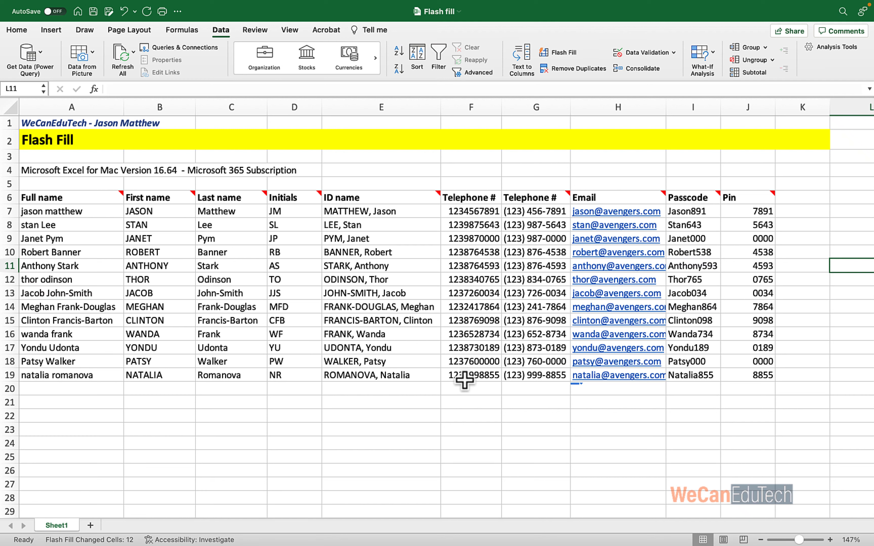